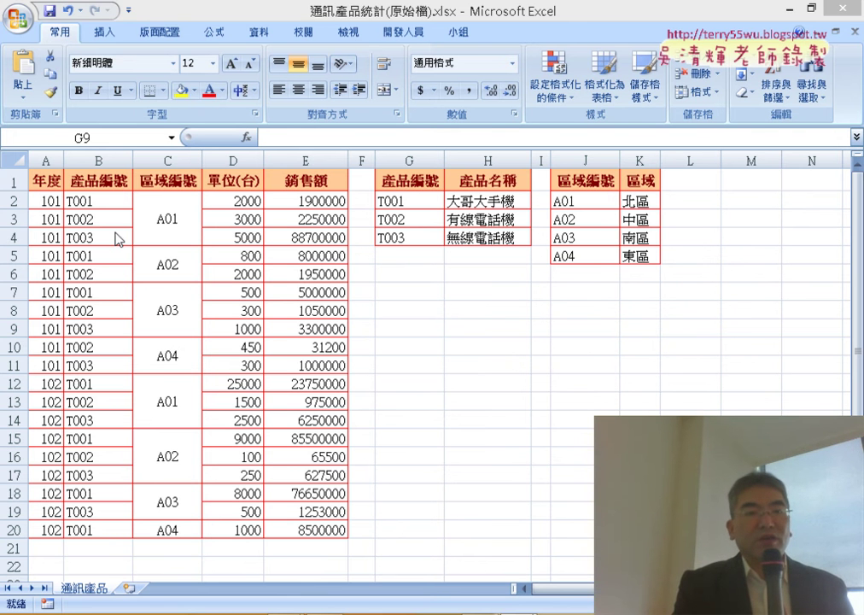
# Step: Unmerge the A01 block at C2:C4, leaving A01 alone in C2
pyautogui.click(178, 157)
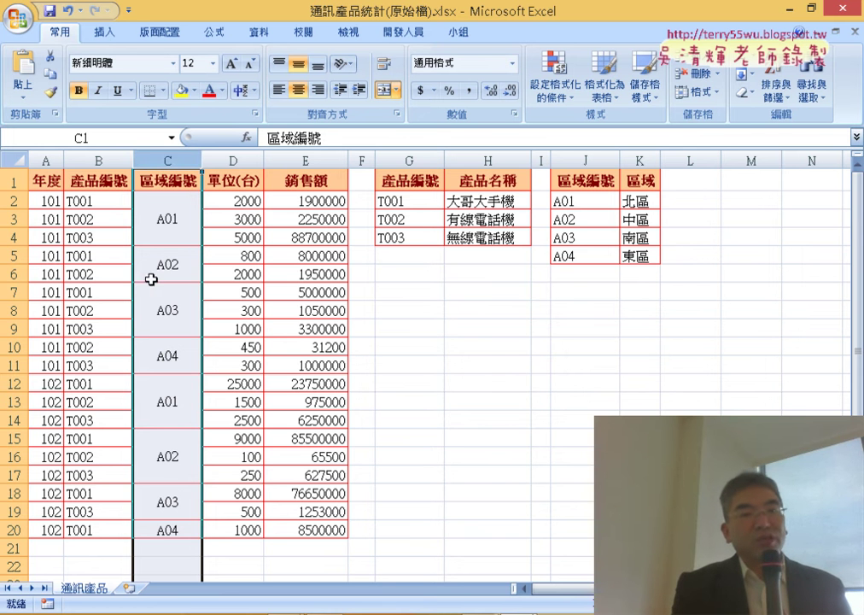
pyautogui.click(169, 223)
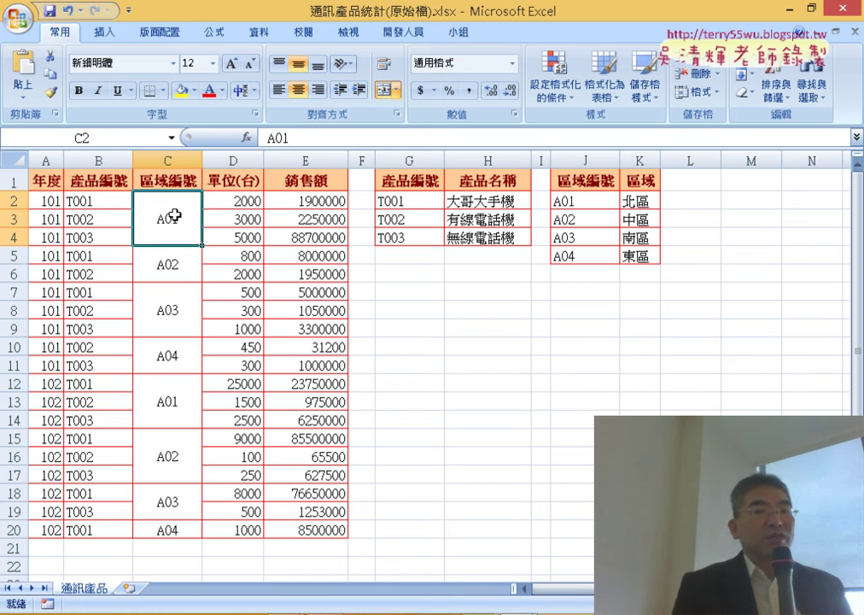
pyautogui.click(384, 91)
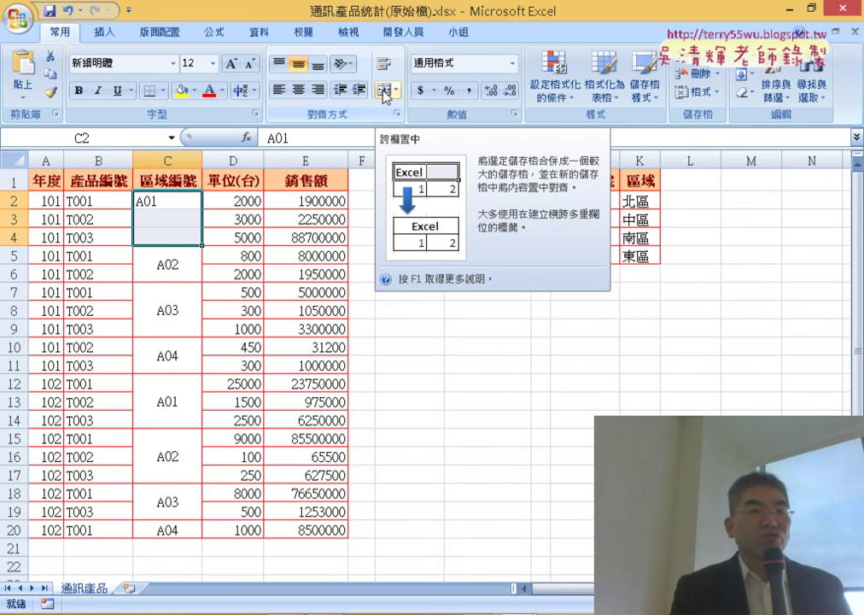
# Step: Unmerge every region-code block across C2:C20 in one go, then select C2
pyautogui.moveTo(173, 203); pyautogui.dragTo(190, 527)
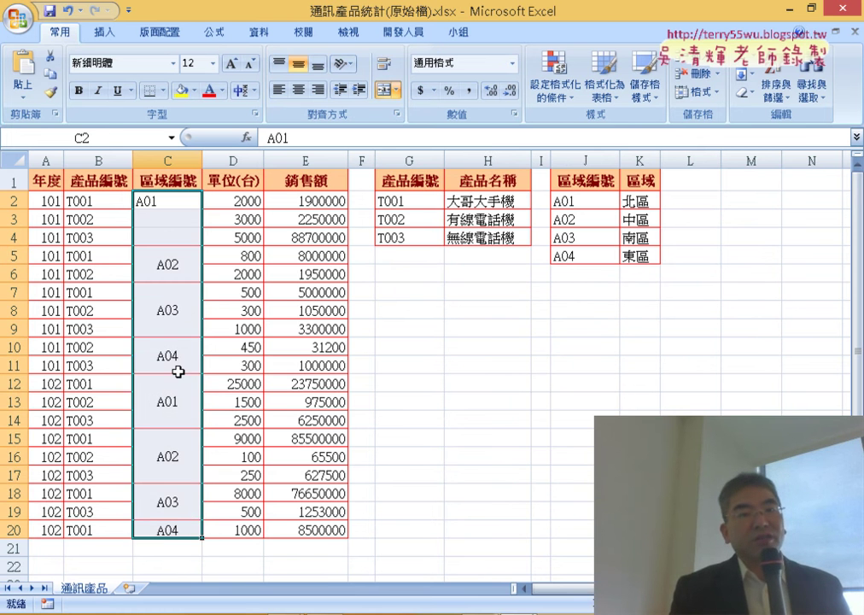
pyautogui.click(384, 91)
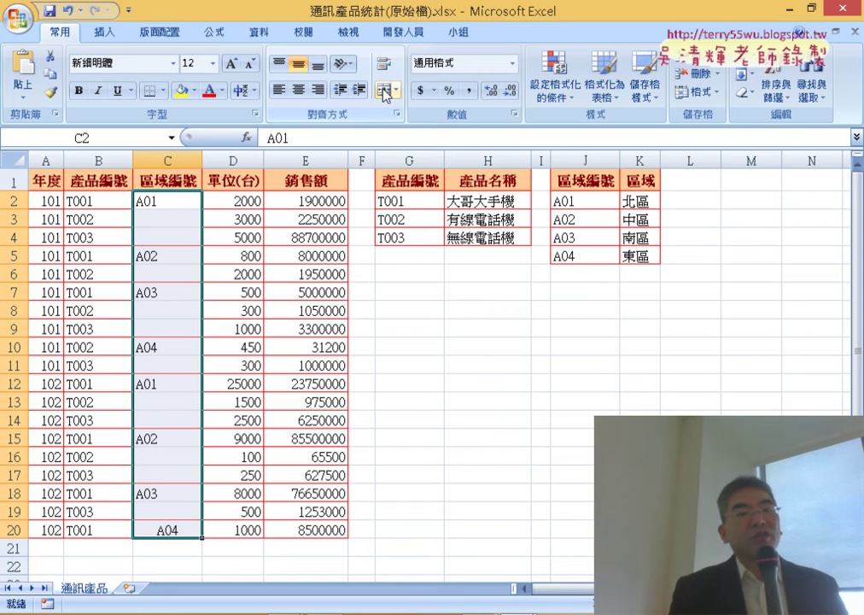
pyautogui.click(175, 198)
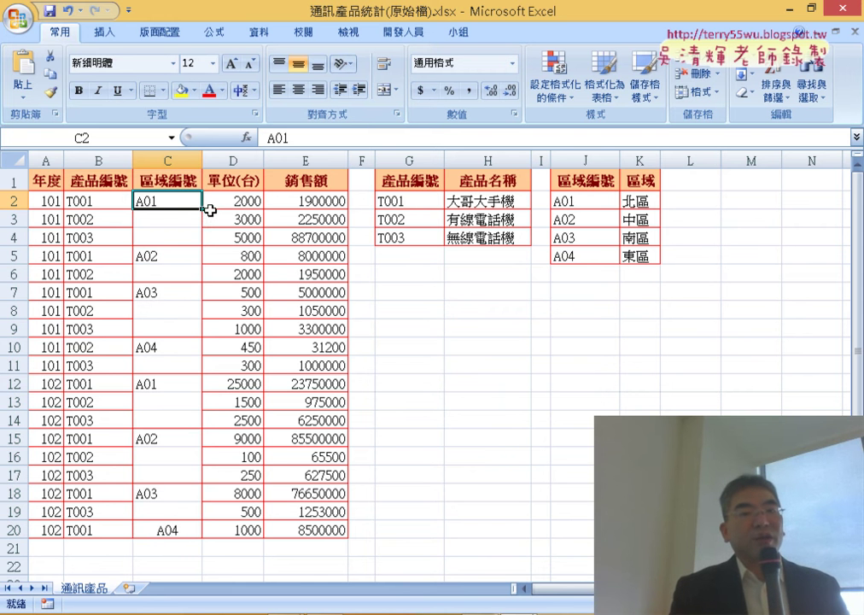
# Step: Fill A01 into C3:C4, A02 into C6, A03 into C8:C9 and A04 into C11
pyautogui.moveTo(176, 224); pyautogui.dragTo(173, 238)
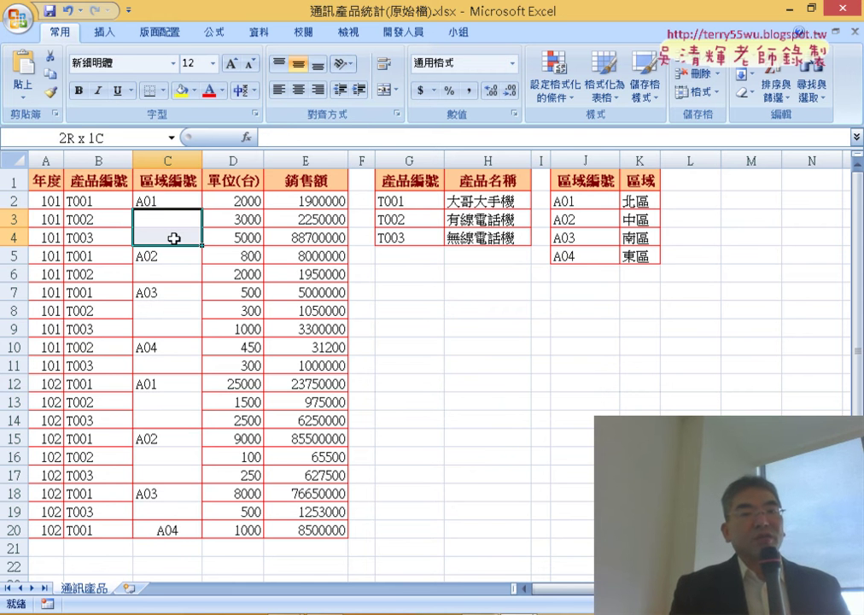
pyautogui.click(159, 201)
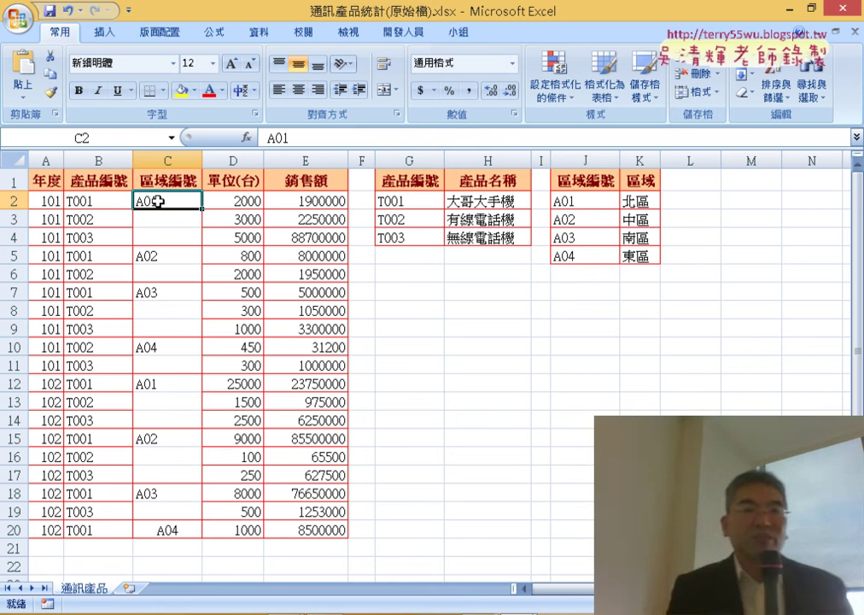
pyautogui.click(172, 213)
pyautogui.click(165, 197)
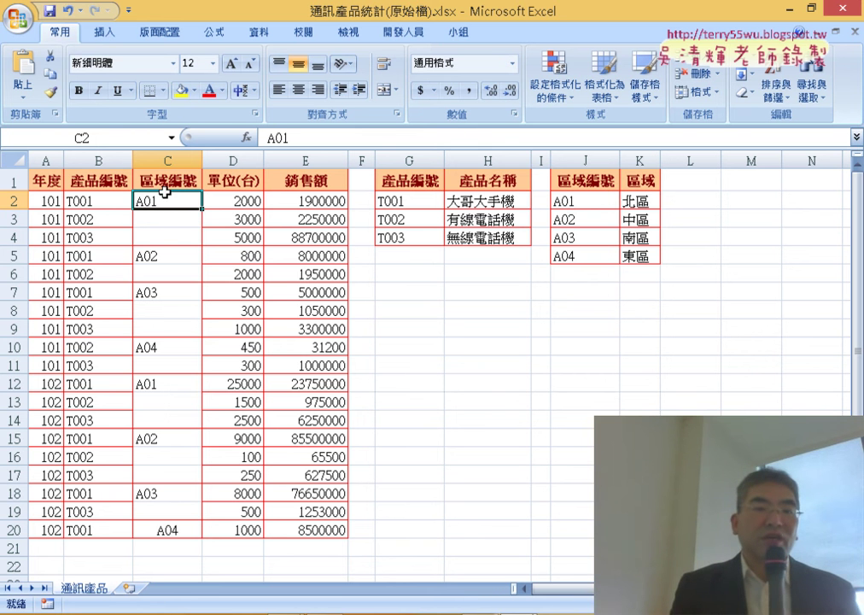
pyautogui.moveTo(201, 208)
pyautogui.mouseDown()
pyautogui.moveTo(204, 248)
pyautogui.moveTo(202, 201)
pyautogui.moveTo(203, 245)
pyautogui.mouseUp()
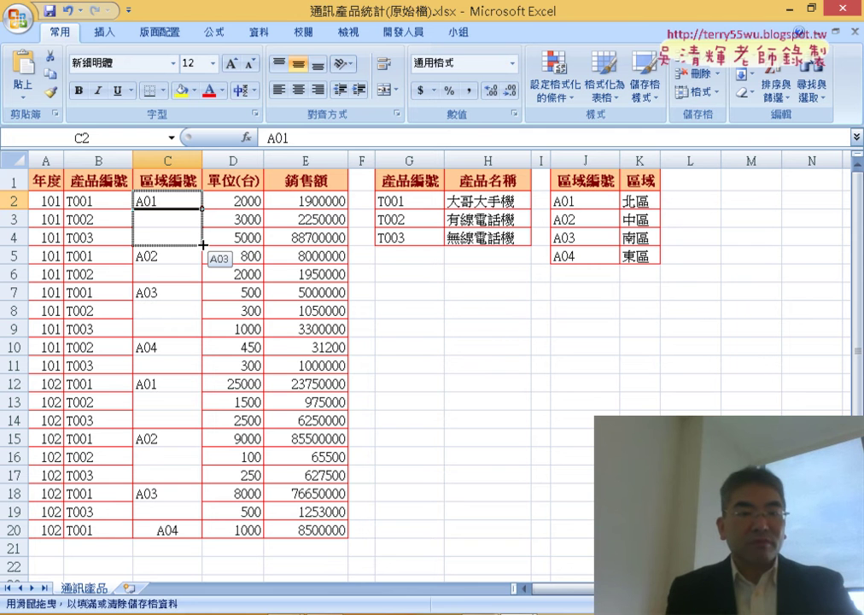
pyautogui.moveTo(203, 245); pyautogui.dragTo(204, 244)
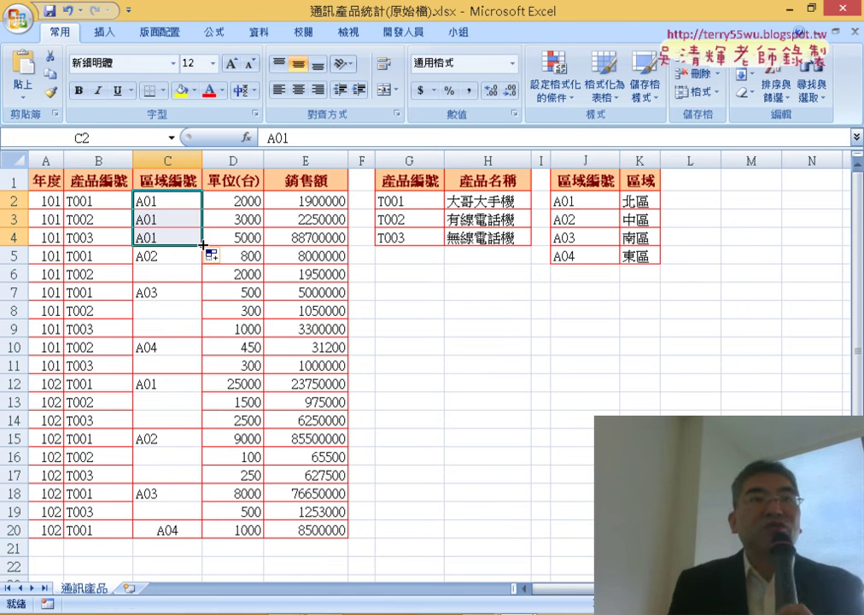
pyautogui.click(181, 256)
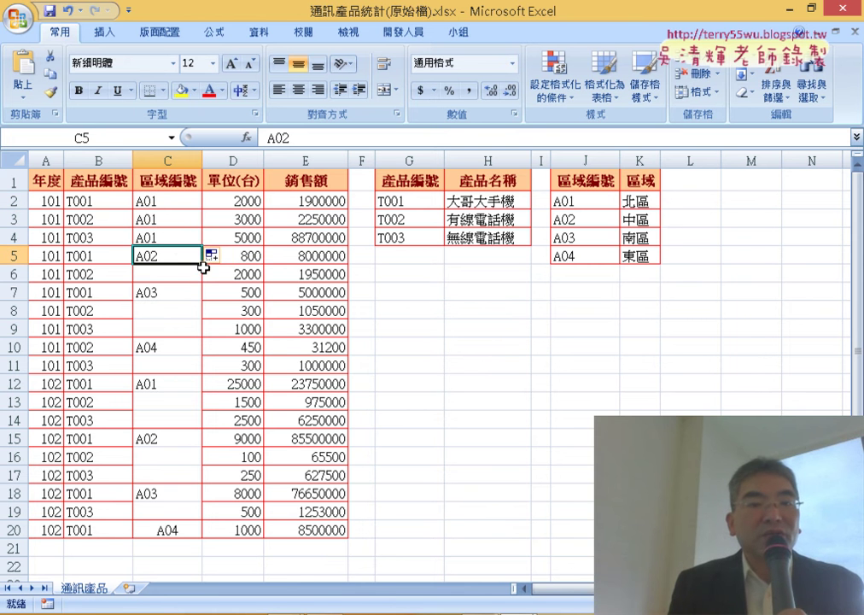
pyautogui.moveTo(203, 263)
pyautogui.mouseDown()
pyautogui.moveTo(212, 339)
pyautogui.moveTo(200, 375)
pyautogui.mouseUp()
pyautogui.click(174, 295)
pyautogui.click(174, 348)
pyautogui.click(177, 402)
# Step: Fill A01 into C13:C14, A02 into C16:C17 and A03 into C19
pyautogui.click(198, 388)
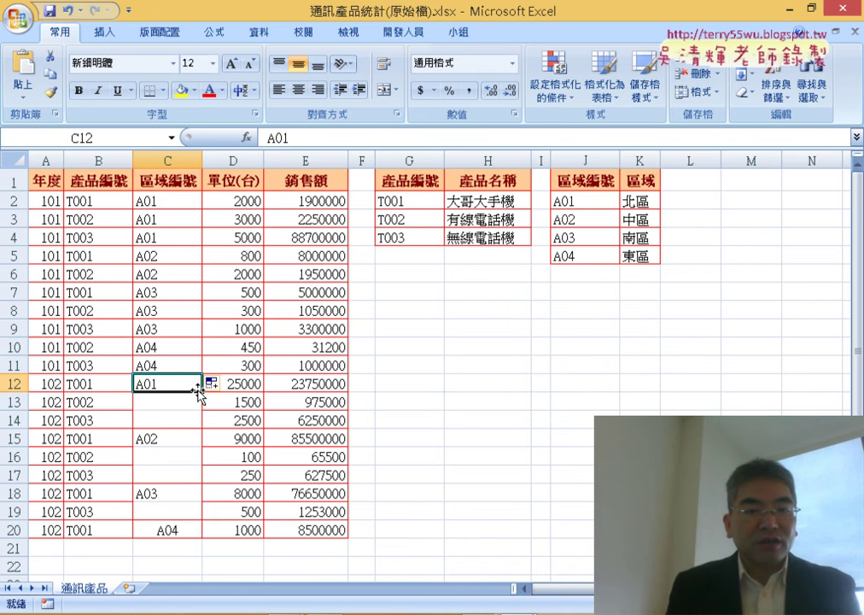
pyautogui.moveTo(202, 391); pyautogui.dragTo(199, 478)
pyautogui.click(193, 442)
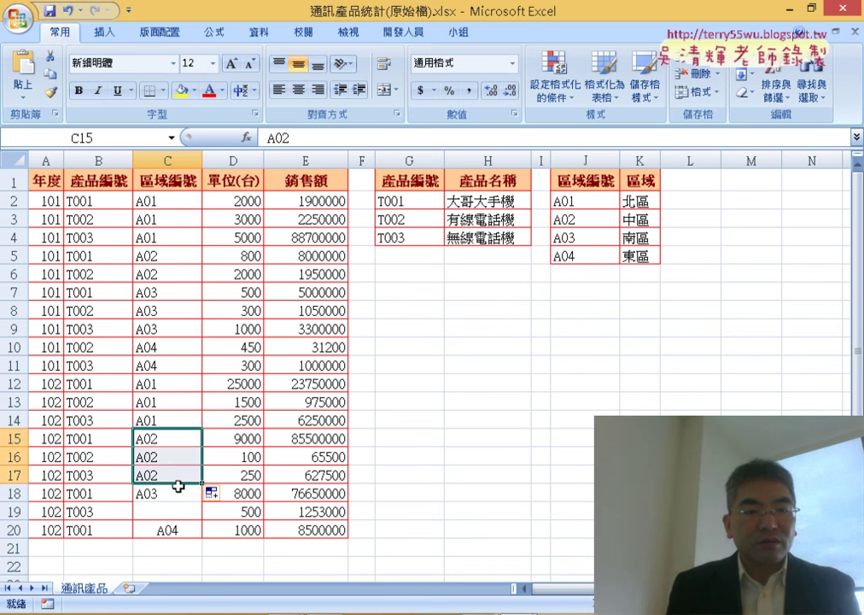
pyautogui.click(182, 498)
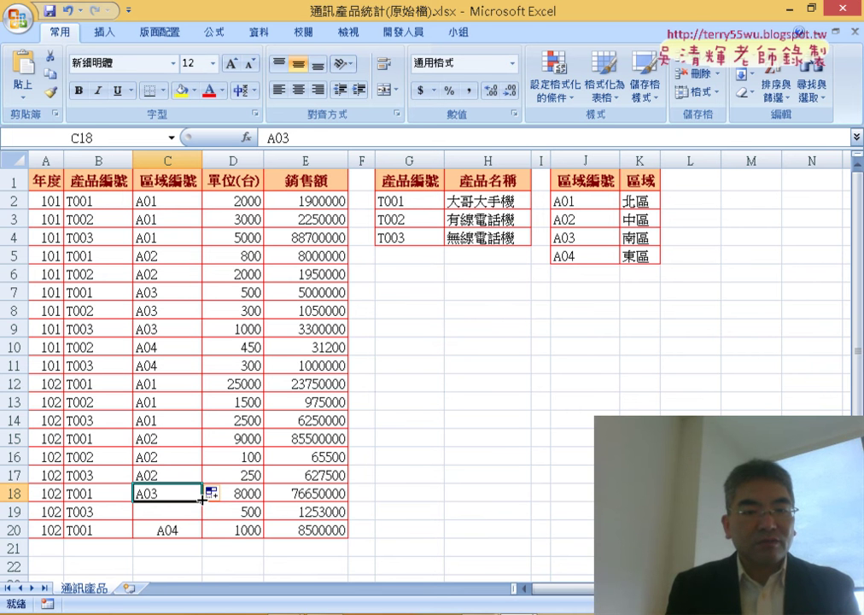
pyautogui.moveTo(201, 499); pyautogui.dragTo(200, 512)
pyautogui.click(161, 308)
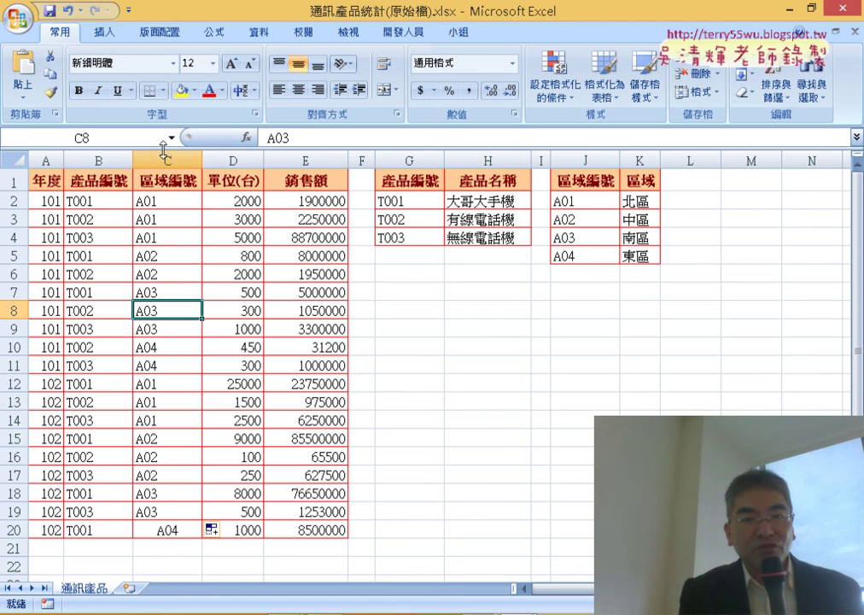
# Step: Insert a new empty column C before the region code column
pyautogui.click(98, 159)
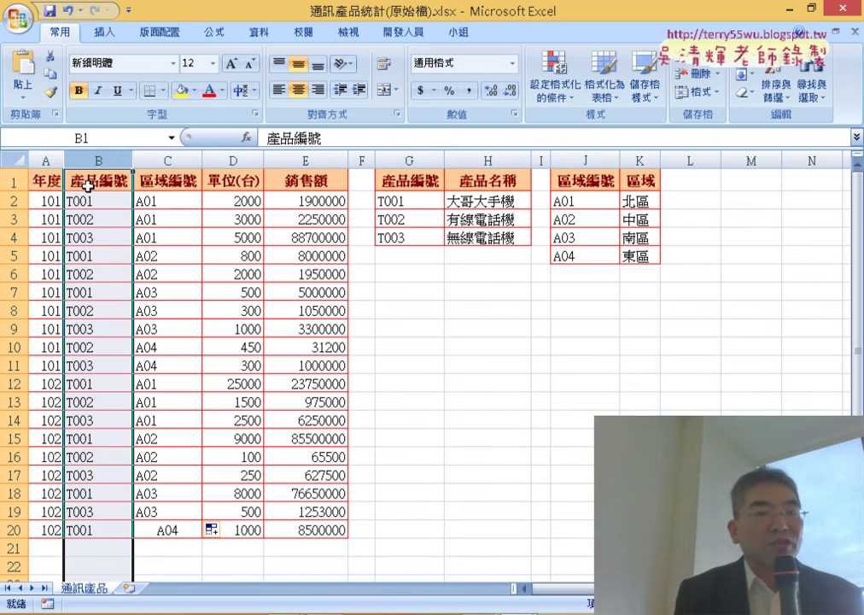
pyautogui.click(162, 157)
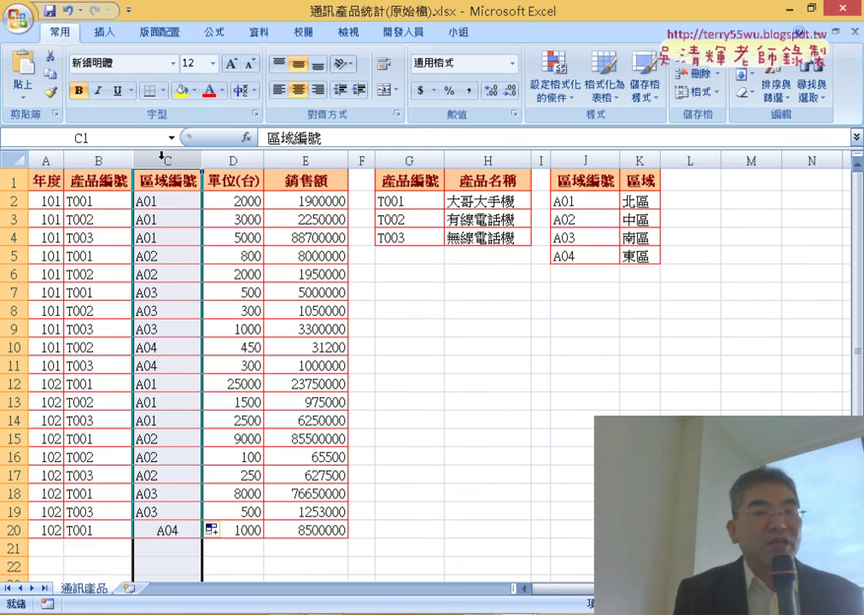
pyautogui.rightClick(162, 161)
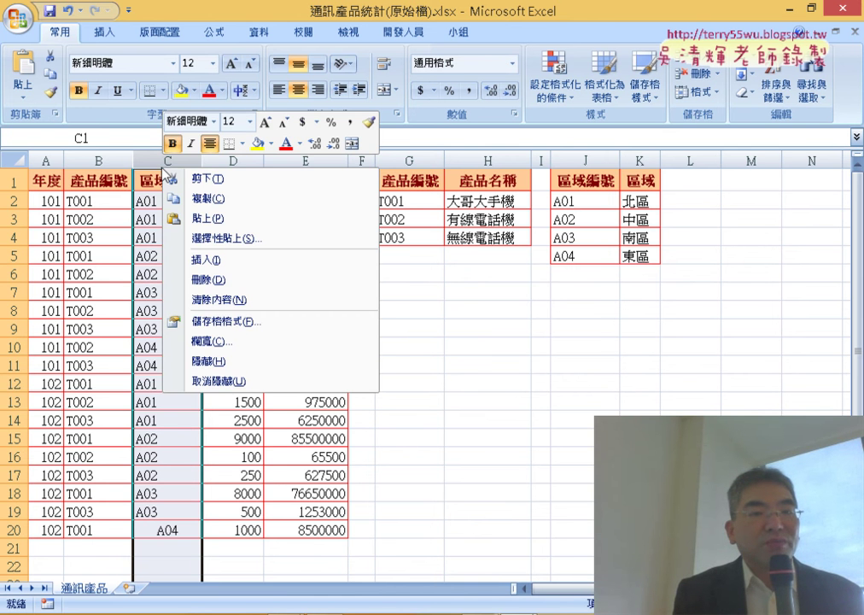
pyautogui.click(206, 257)
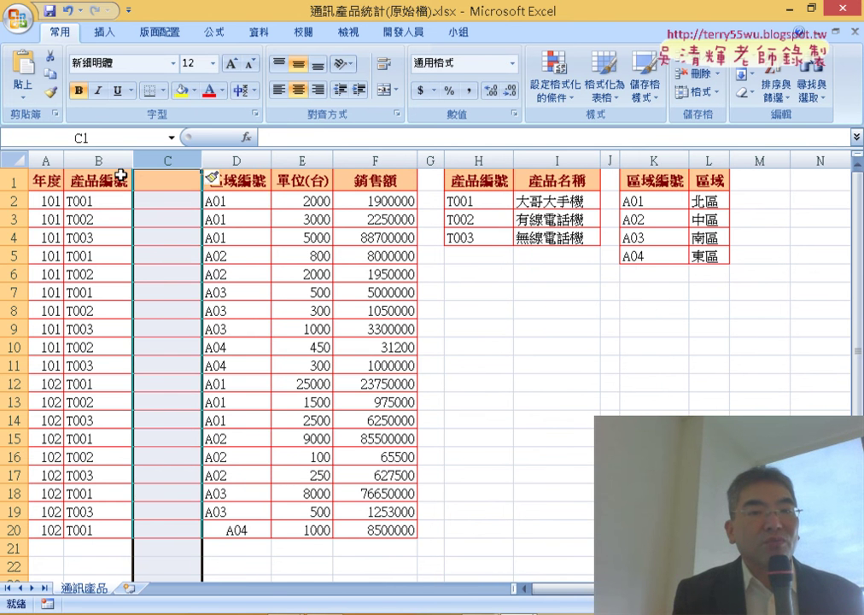
# Step: Copy the 產品名稱 heading from I1 into the new column's C1
pyautogui.click(97, 181)
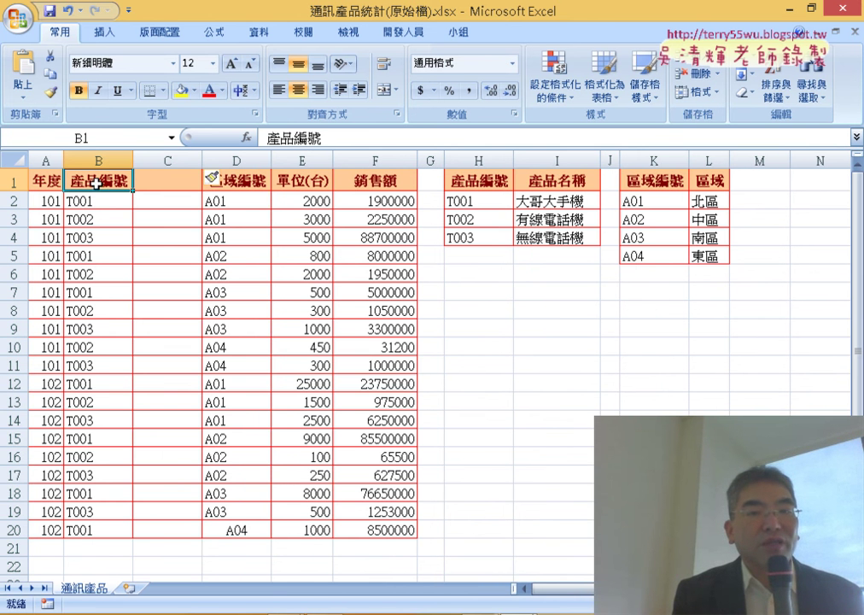
pyautogui.click(569, 183)
pyautogui.hotkey('ctrl', 'c')
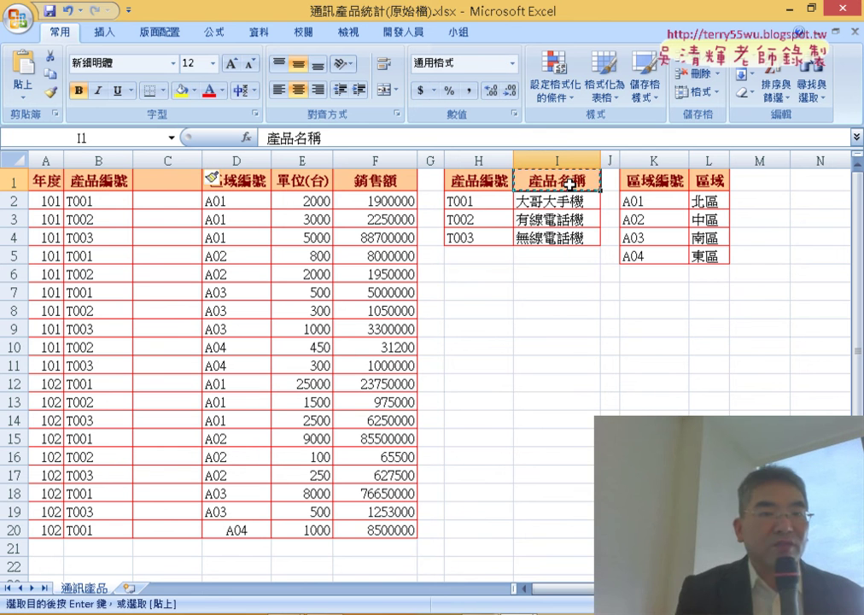
pyautogui.click(163, 182)
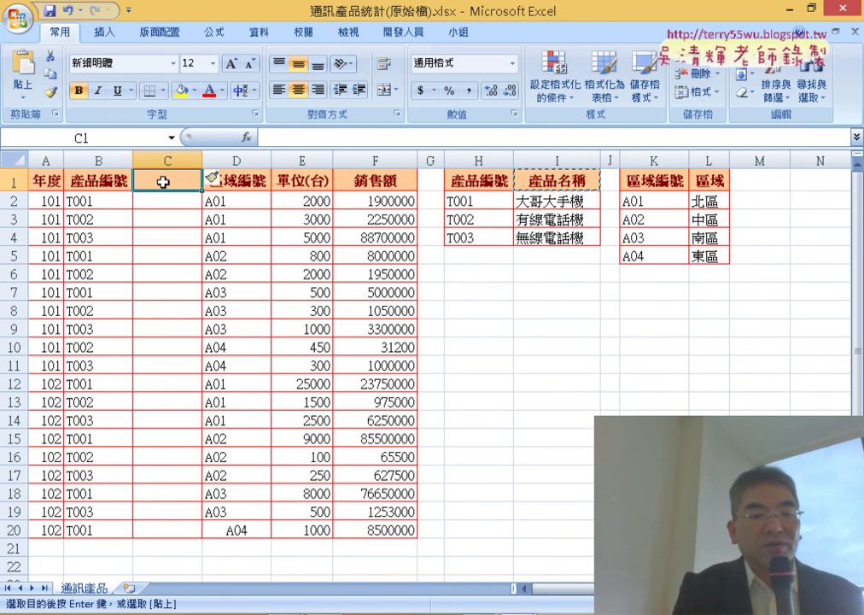
pyautogui.hotkey('ctrl', 'v')
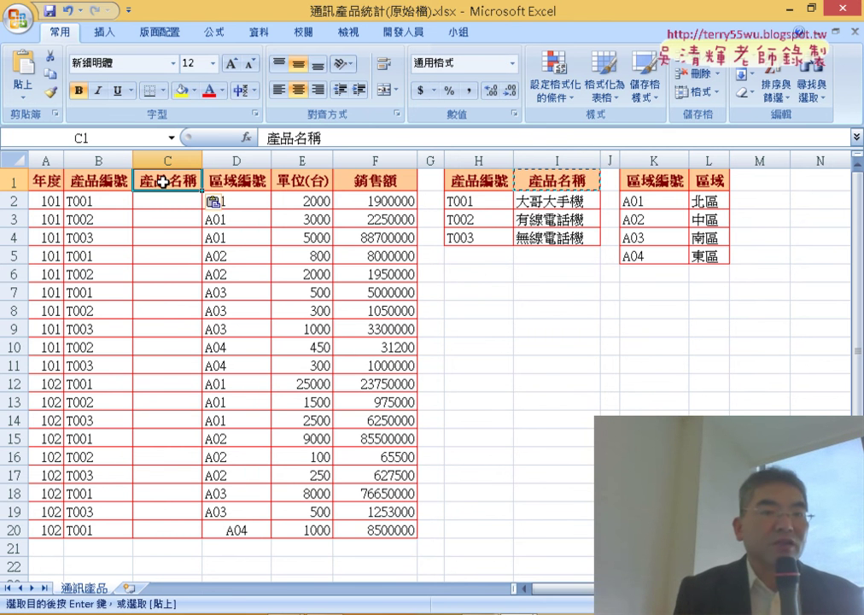
# Step: For cell C2, pick VLOOKUP from the 檢視與參照 function category to open its arguments
pyautogui.click(98, 203)
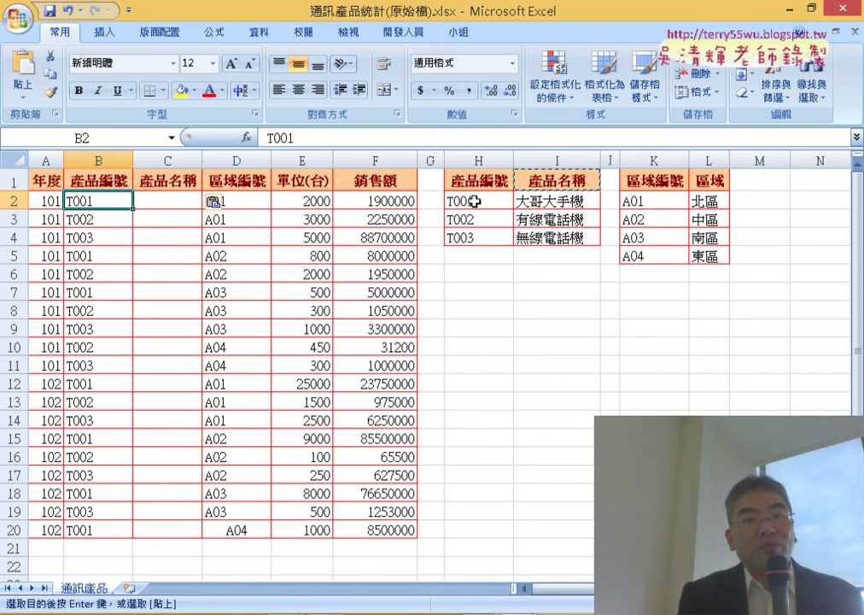
pyautogui.moveTo(472, 201); pyautogui.dragTo(551, 239)
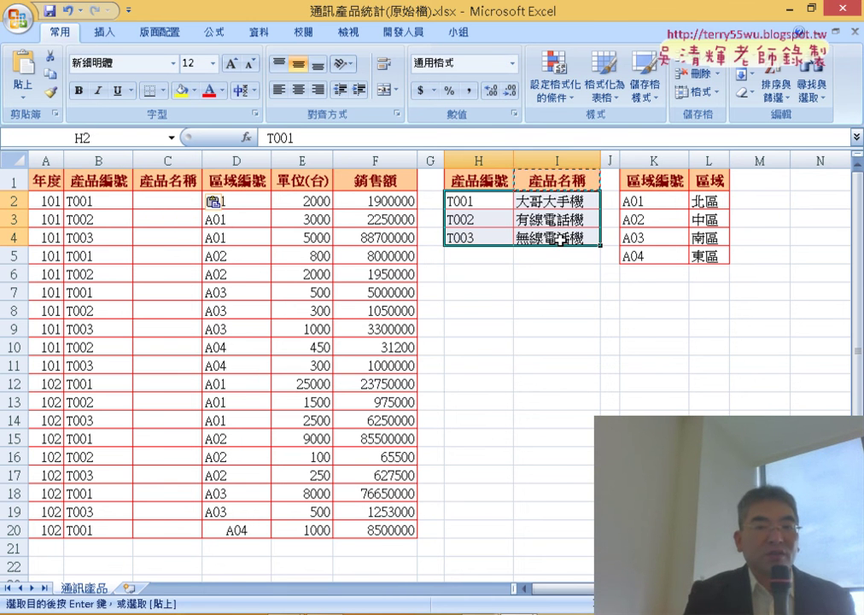
pyautogui.click(165, 203)
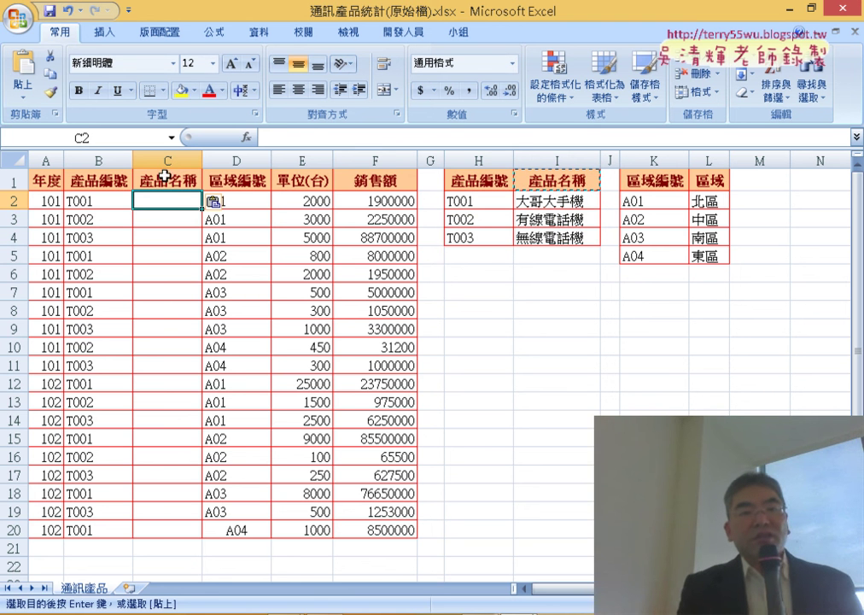
pyautogui.click(167, 160)
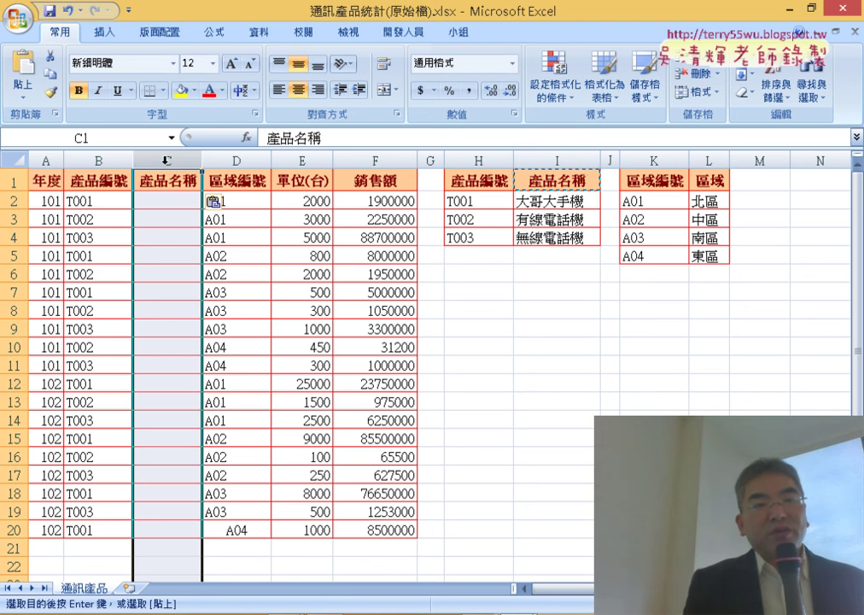
pyautogui.click(167, 201)
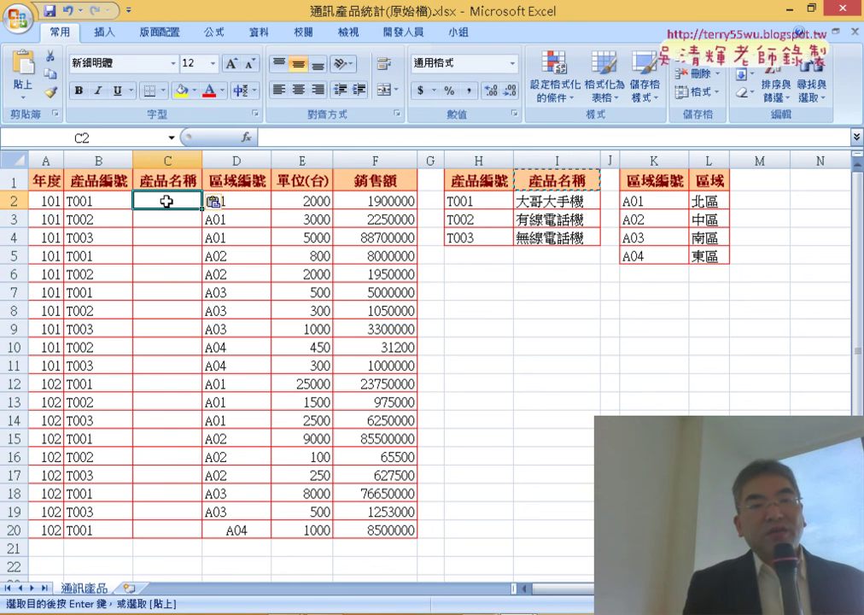
pyautogui.click(246, 137)
pyautogui.click(341, 176)
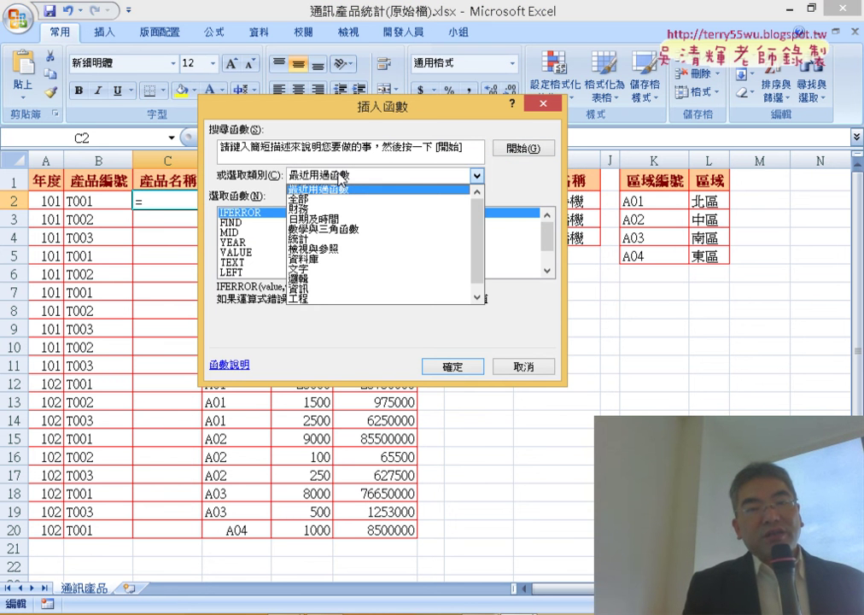
pyautogui.click(350, 250)
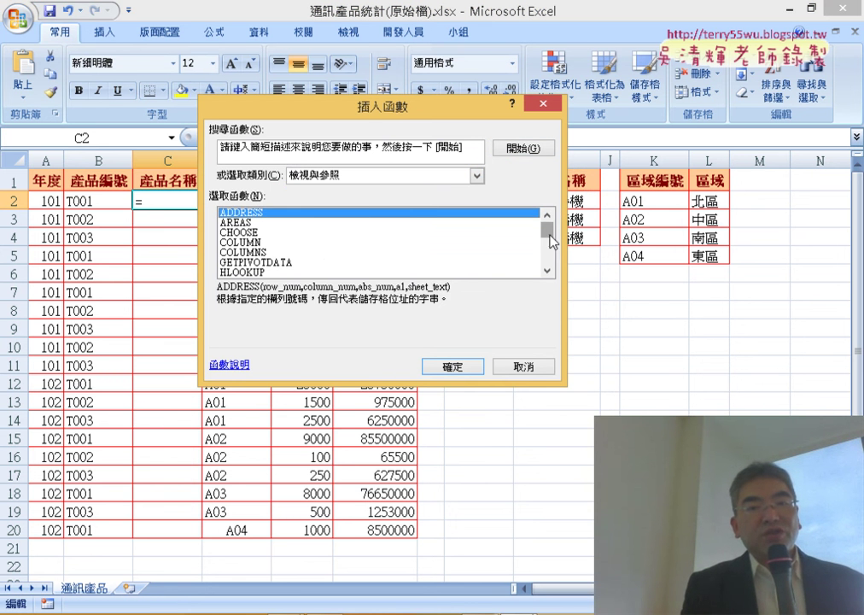
pyautogui.moveTo(550, 235); pyautogui.dragTo(554, 278)
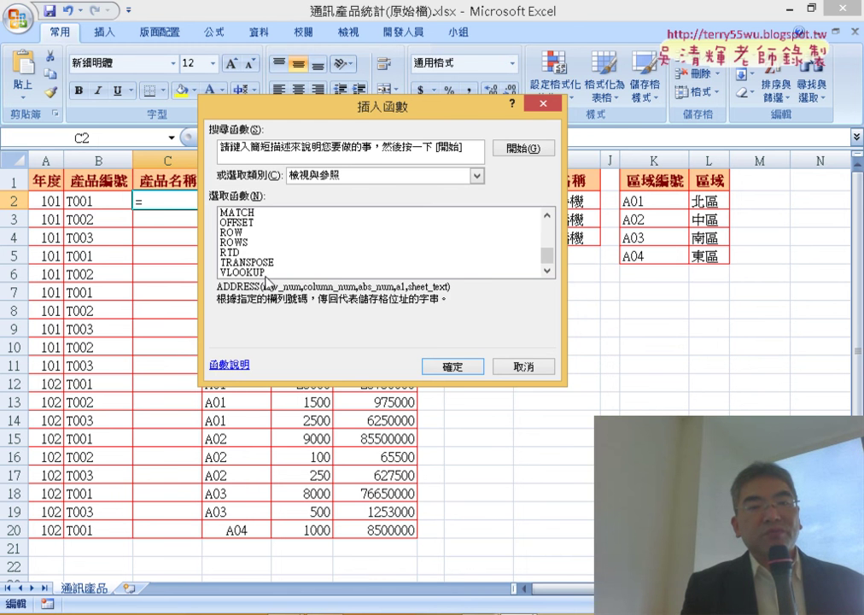
pyautogui.doubleClick(256, 273)
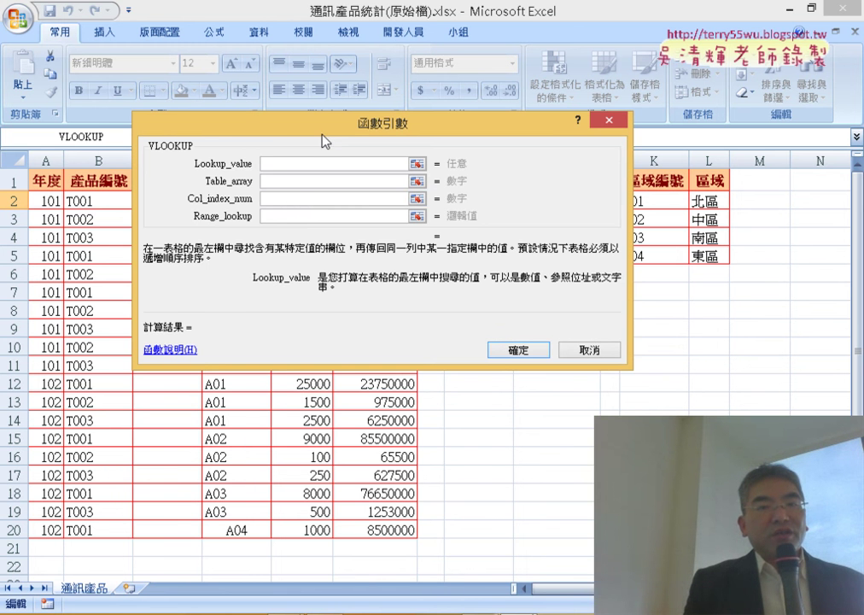
# Step: Set Lookup_value to B2 and Table_array to the product table H2:I4
pyautogui.moveTo(325, 141); pyautogui.dragTo(309, 292)
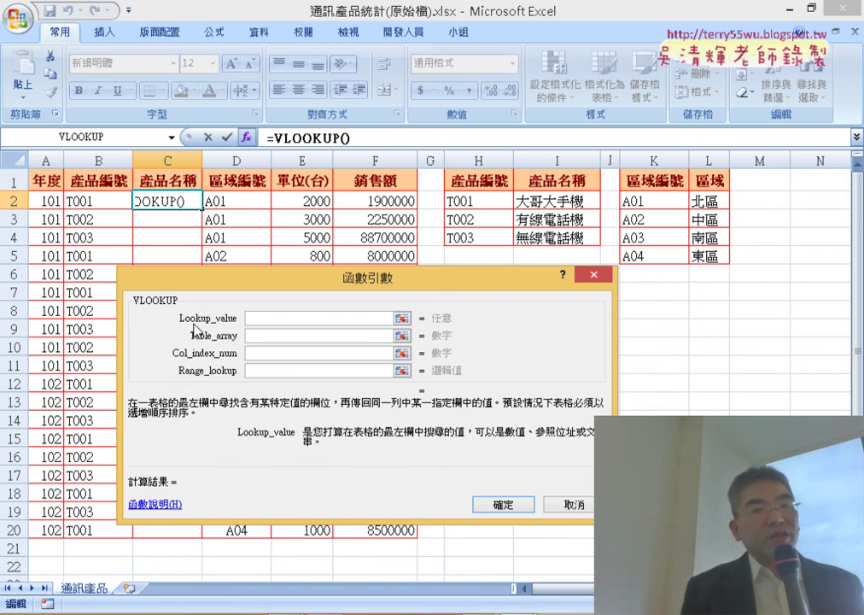
pyautogui.click(82, 207)
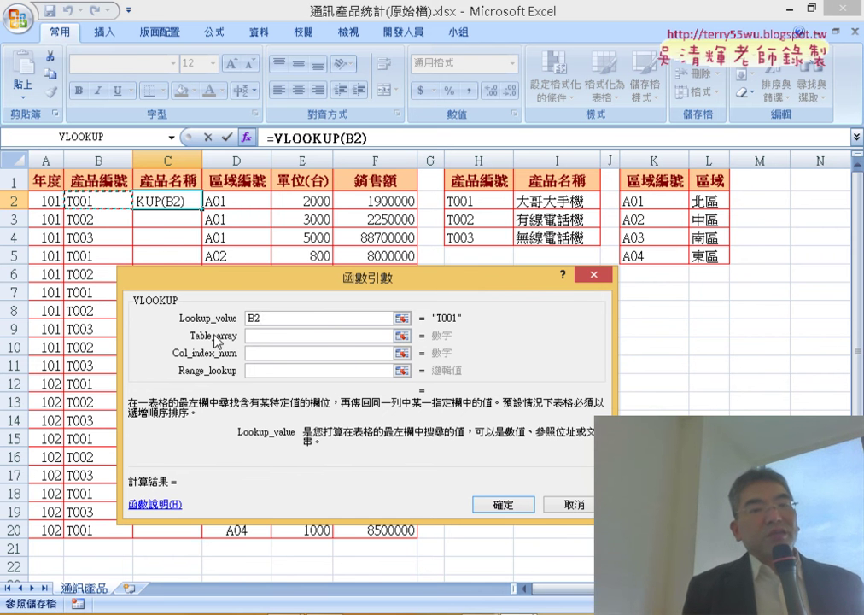
pyautogui.click(251, 336)
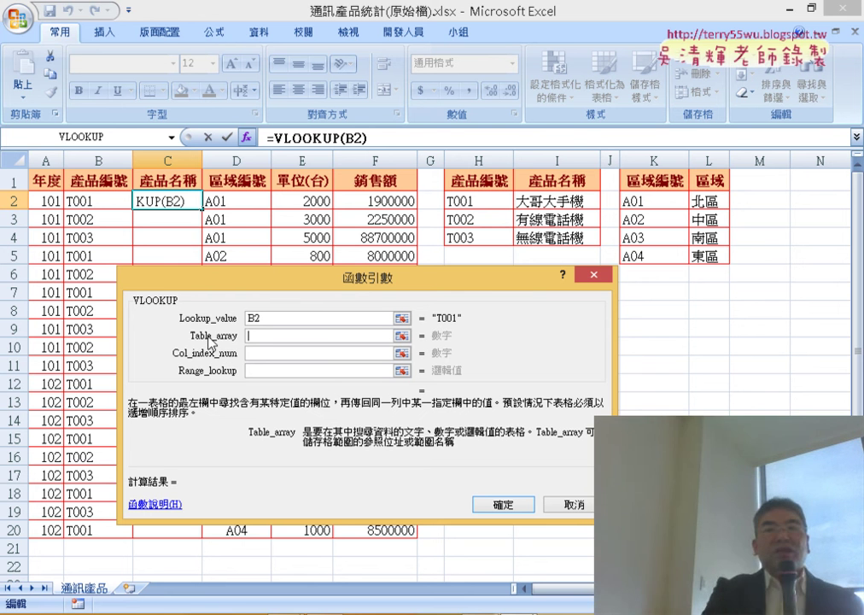
pyautogui.click(490, 198)
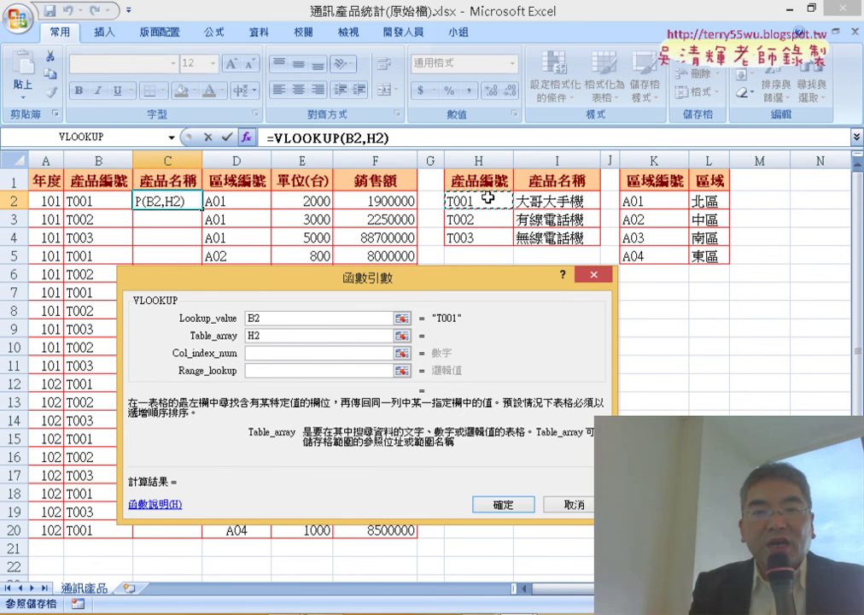
pyautogui.moveTo(487, 198)
pyautogui.mouseDown()
pyautogui.moveTo(550, 247)
pyautogui.moveTo(549, 238)
pyautogui.mouseUp()
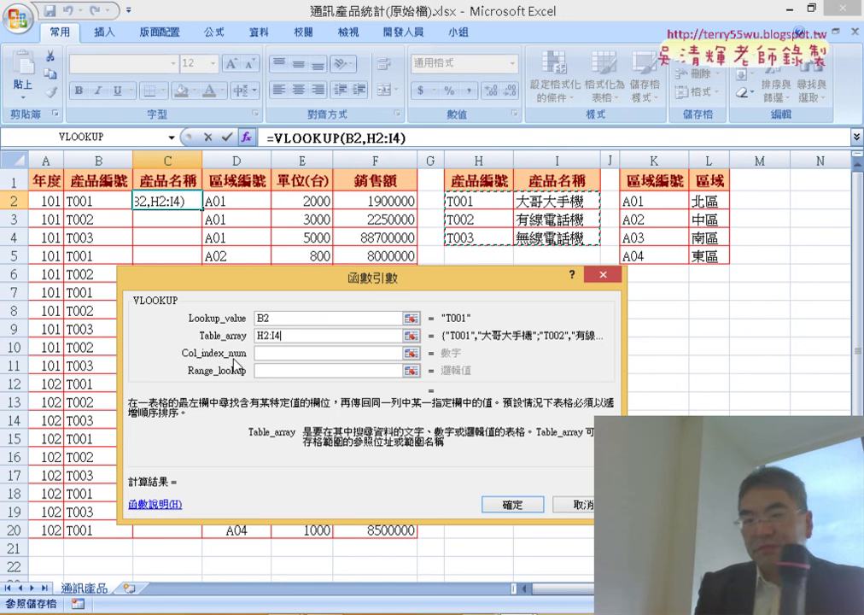
# Step: Enter 2 as the column index number, fixing a mistyped entry
pyautogui.click(281, 355)
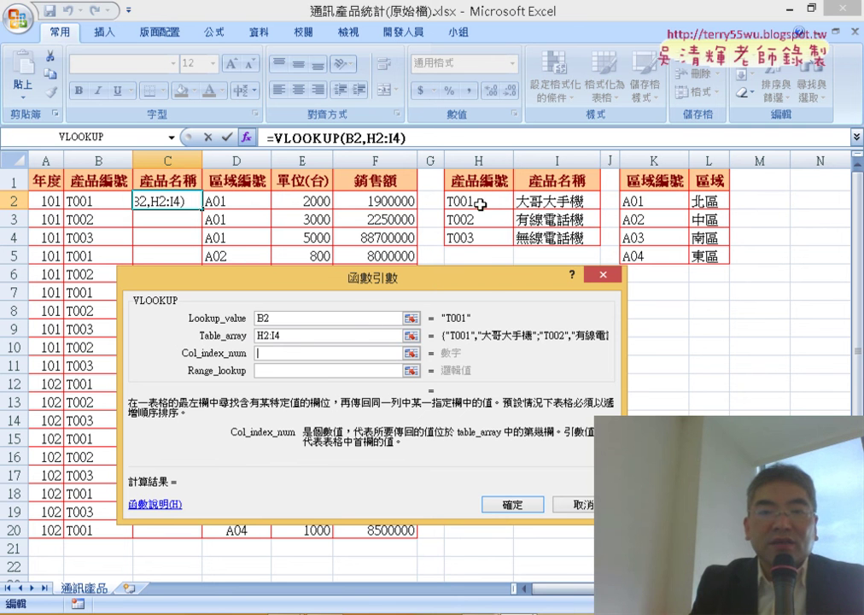
pyautogui.click(309, 342)
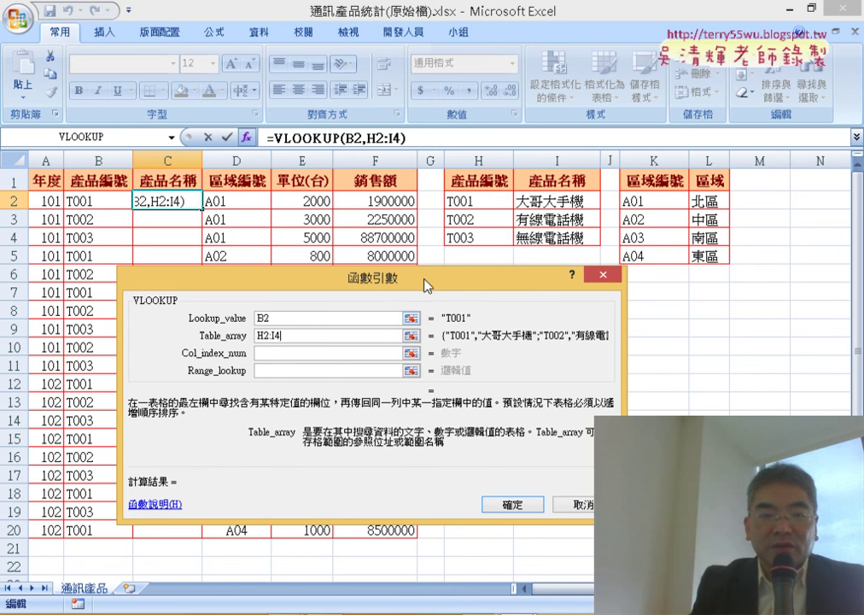
pyautogui.click(269, 352)
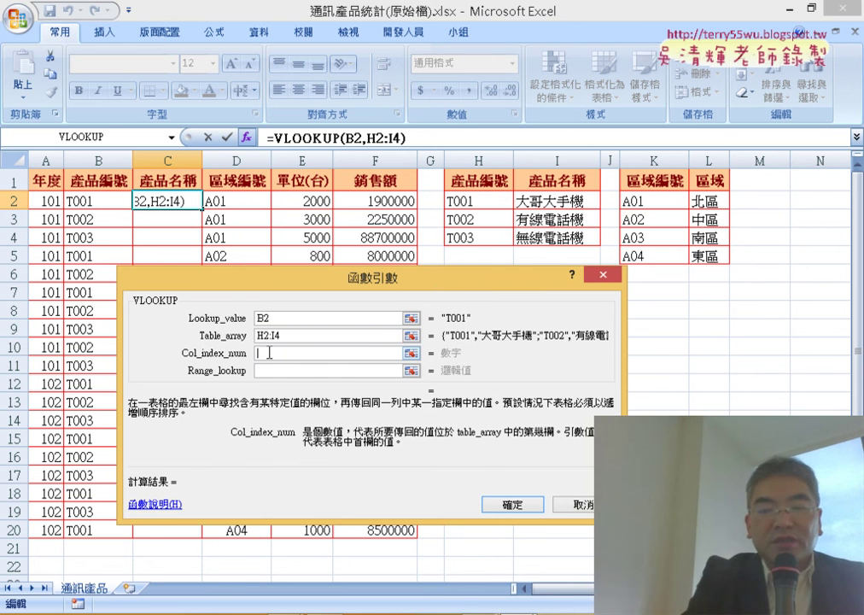
pyautogui.write('✓2')
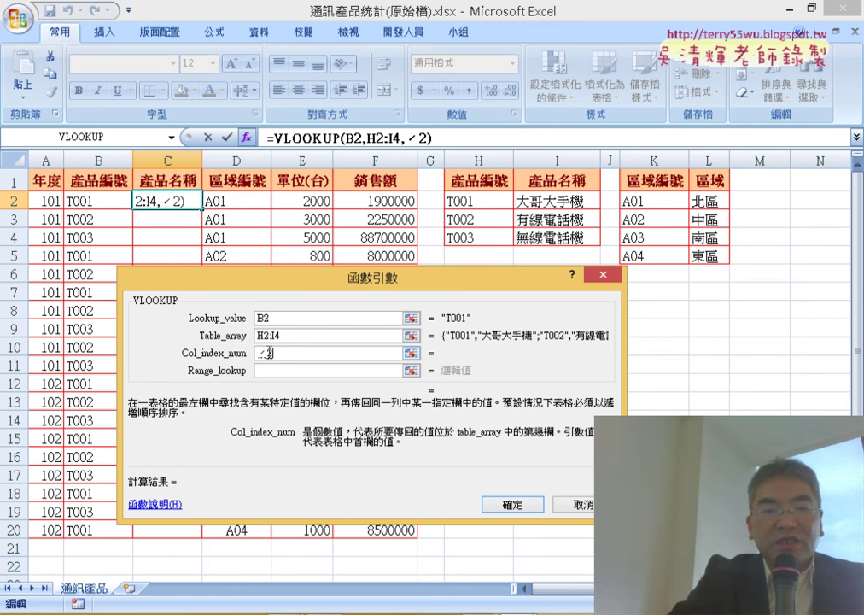
pyautogui.press('BackSpace')
pyautogui.press('BackSpace')
pyautogui.write('2')
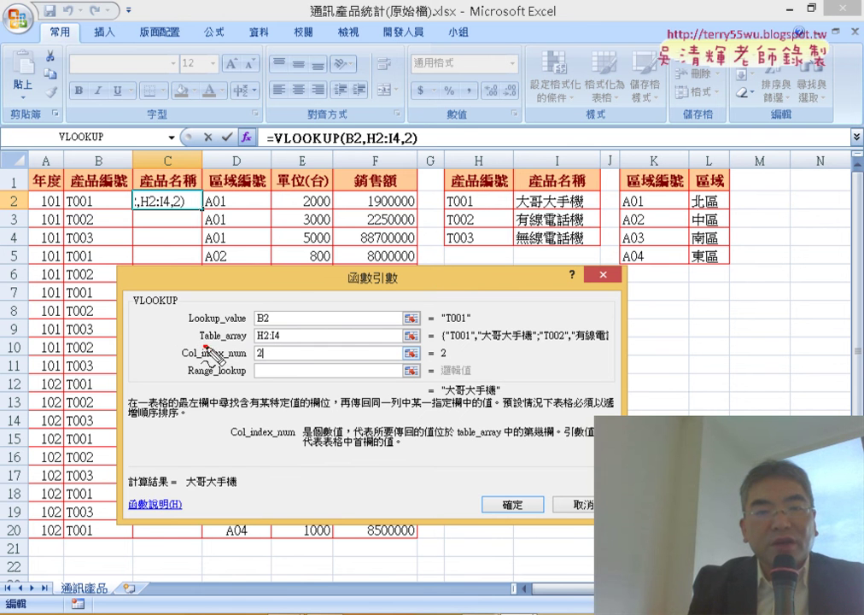
# Step: Mark up the table range and the code and name columns with pen annotations, then clear them
pyautogui.moveTo(205, 347); pyautogui.dragTo(209, 349)
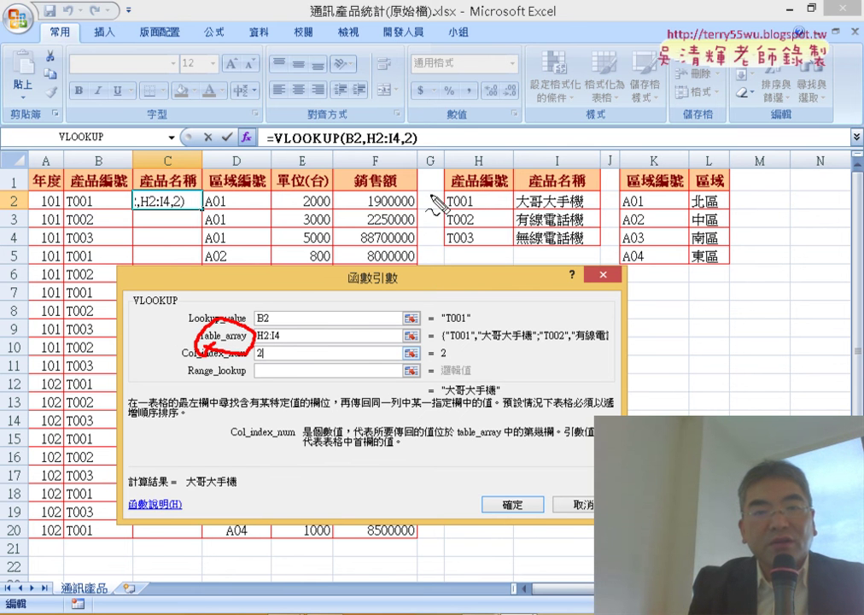
pyautogui.moveTo(434, 195)
pyautogui.mouseDown()
pyautogui.moveTo(440, 243)
pyautogui.moveTo(570, 224)
pyautogui.mouseUp()
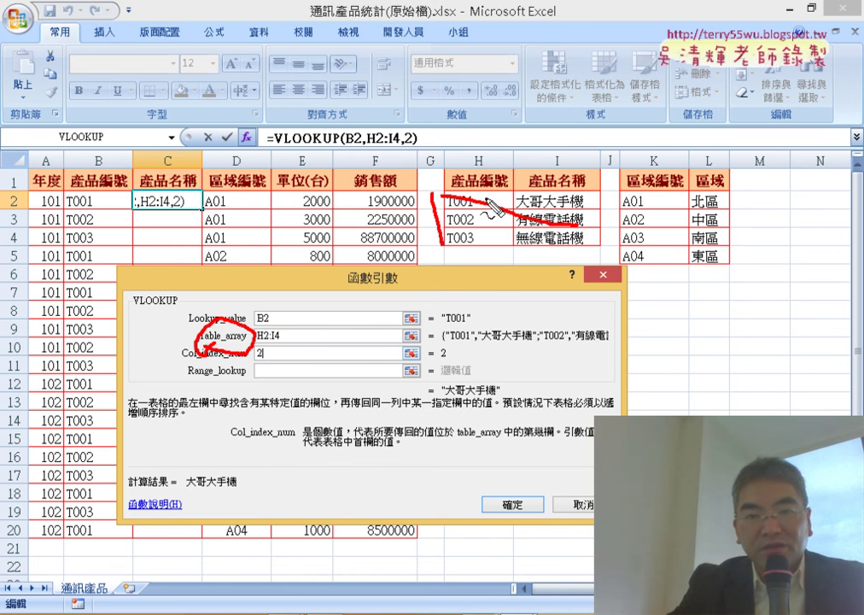
pyautogui.moveTo(487, 209)
pyautogui.mouseDown()
pyautogui.moveTo(484, 263)
pyautogui.moveTo(598, 248)
pyautogui.mouseUp()
pyautogui.press('Escape')
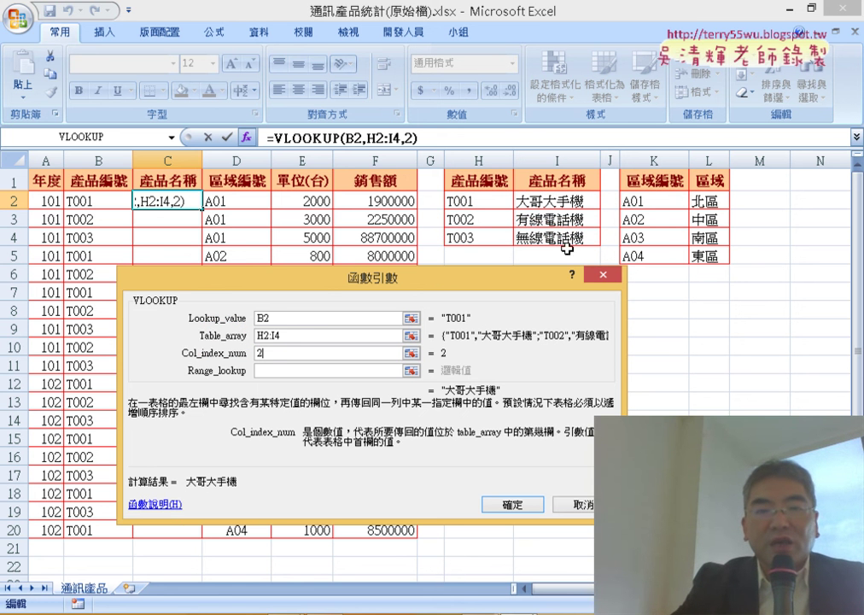
pyautogui.click(289, 369)
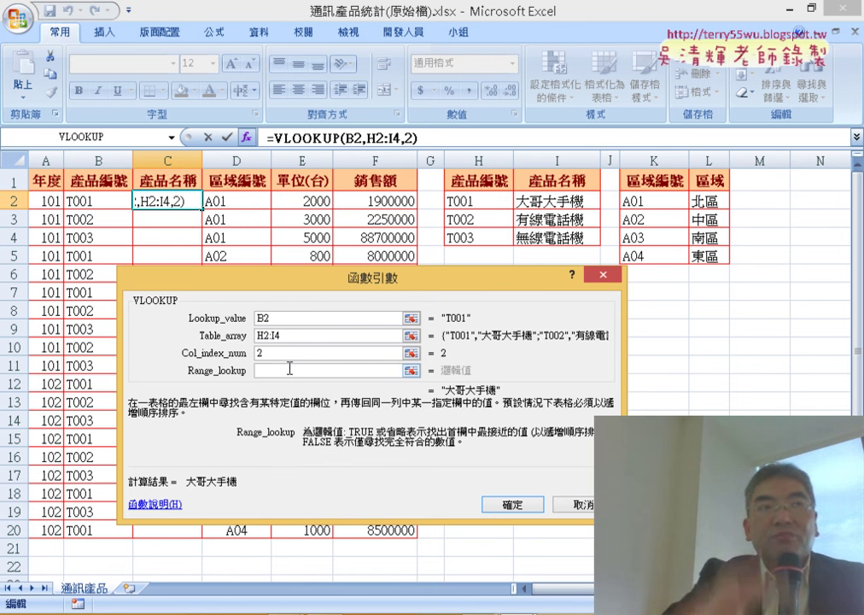
# Step: Enter 0 in Range_lookup, compare with 1 (TRUE), then restore 0 for exact match
pyautogui.write('0')
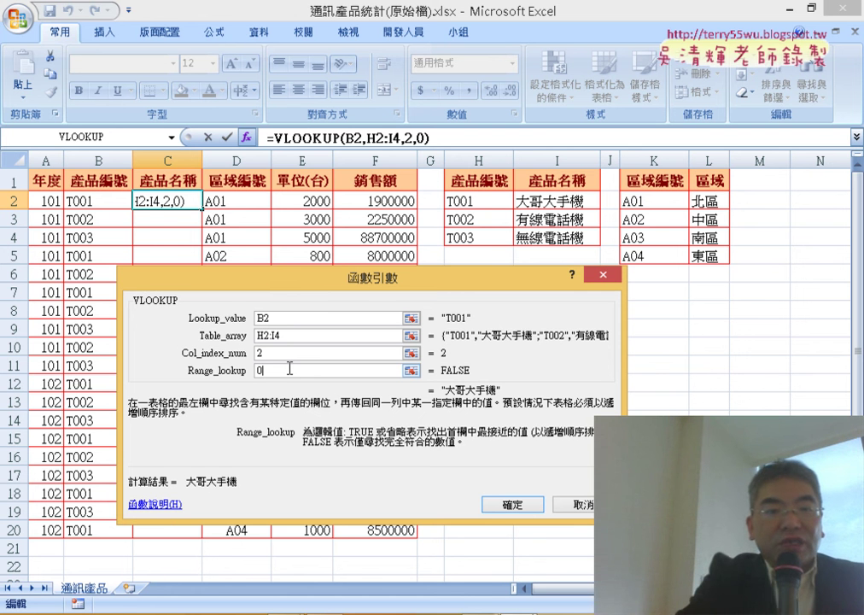
pyautogui.press('BackSpace')
pyautogui.write('1')
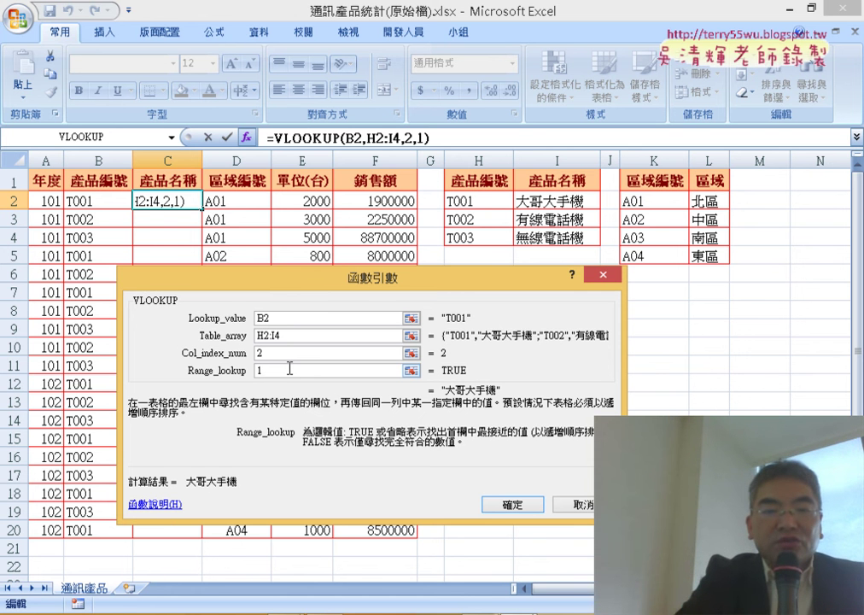
pyautogui.press('BackSpace')
pyautogui.write('0')
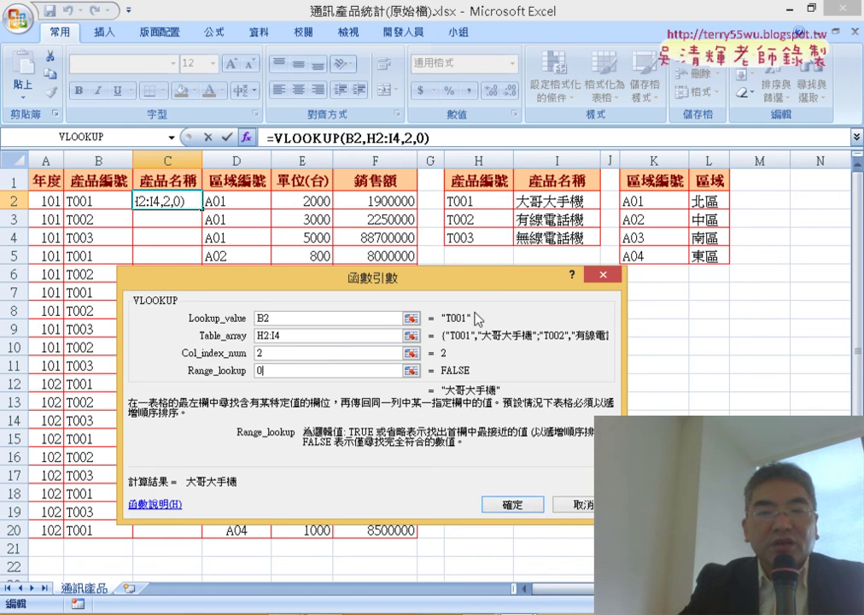
# Step: Change the table to H$2:I$4, confirm, widen column C and fill the formula to C20
pyautogui.moveTo(427, 277); pyautogui.dragTo(534, 272)
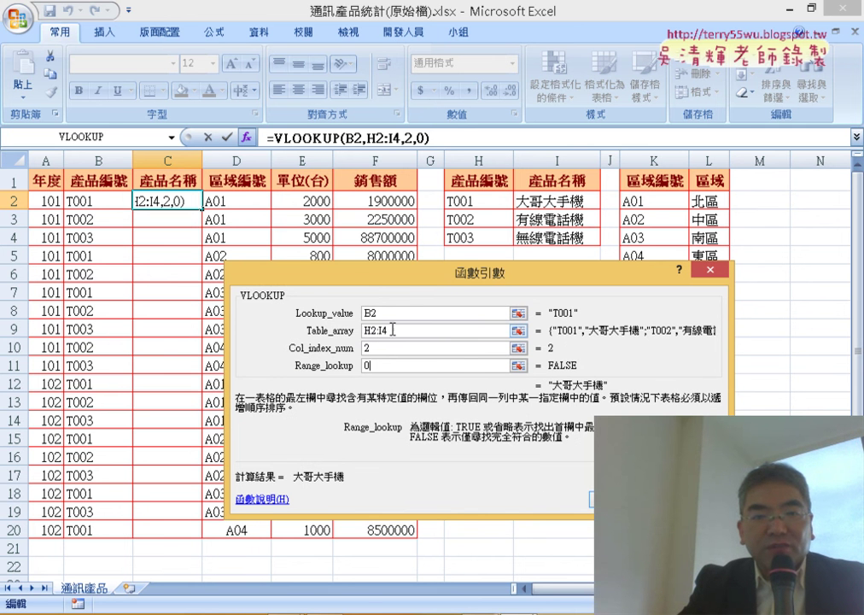
pyautogui.click(393, 330)
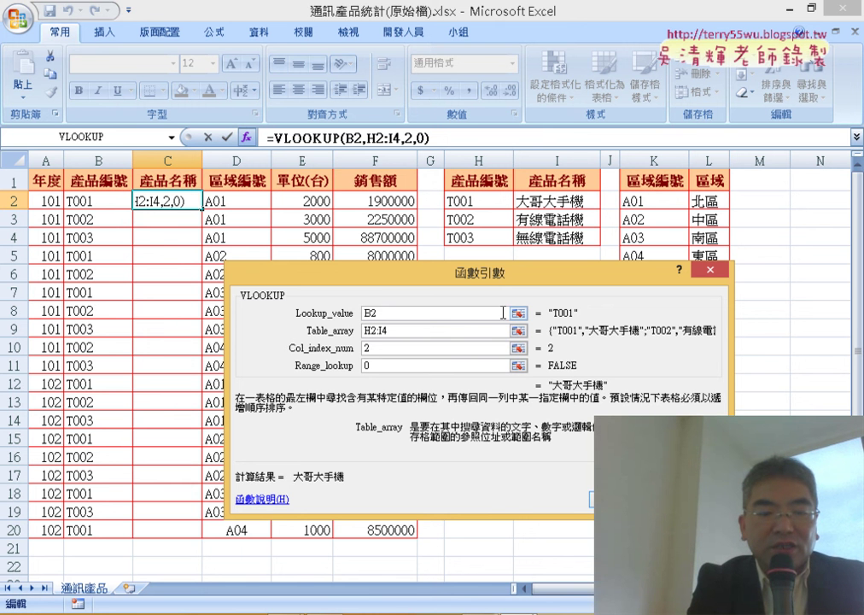
pyautogui.write('$2:I')
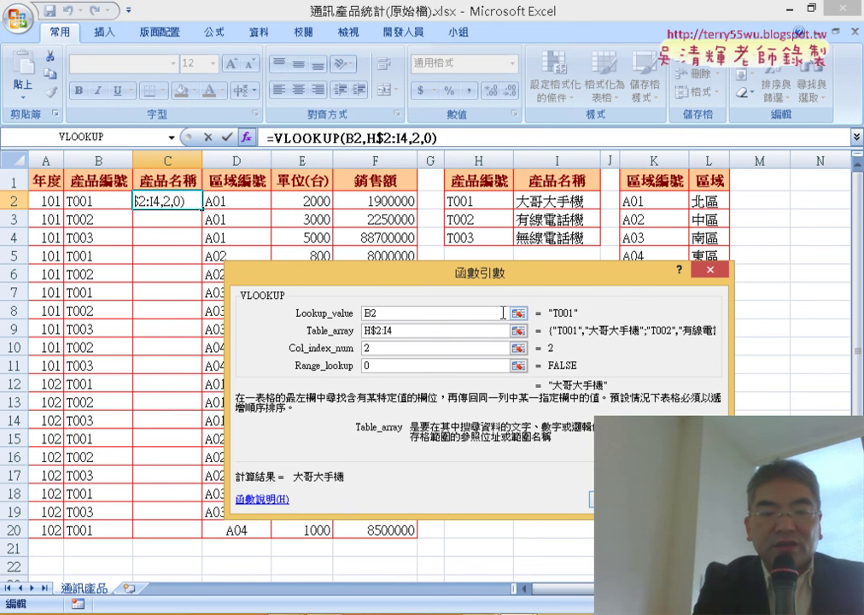
pyautogui.write('$')
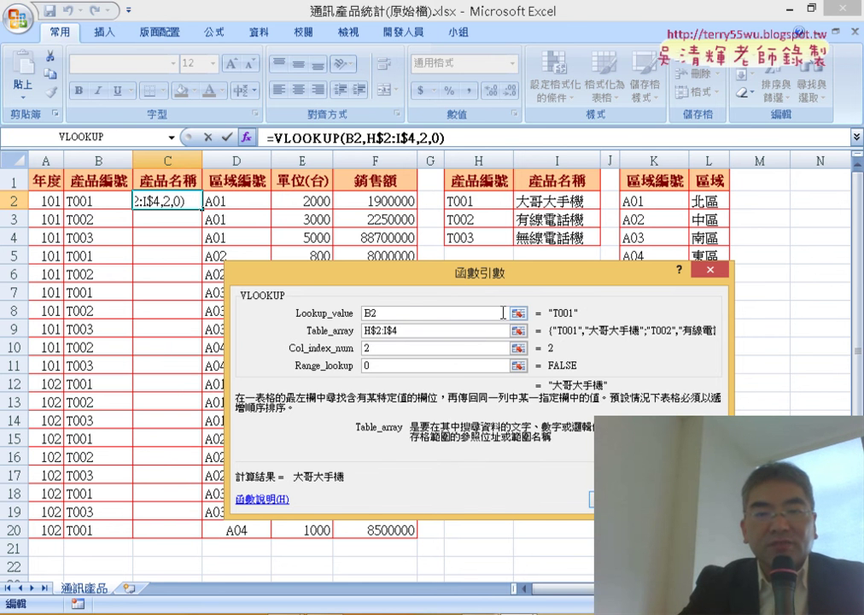
pyautogui.press('Return')
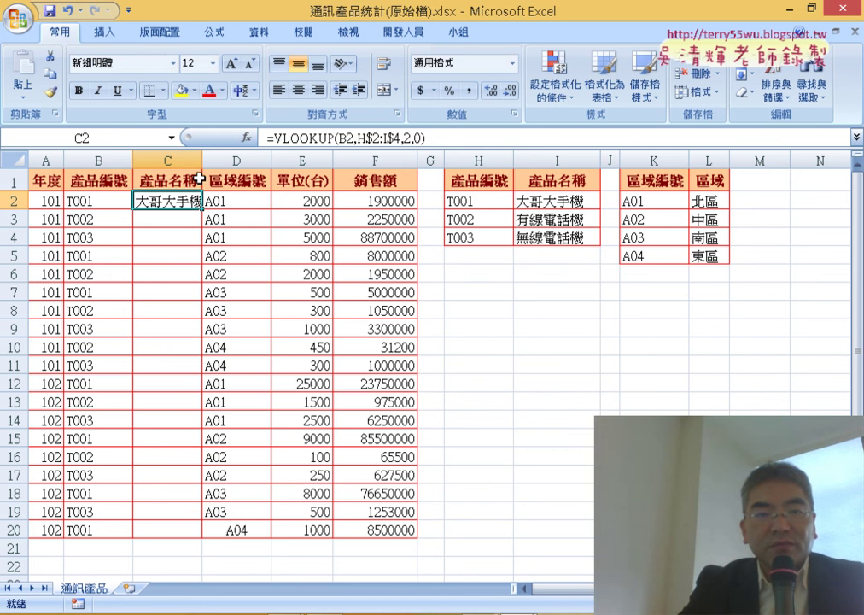
pyautogui.doubleClick(204, 160)
pyautogui.doubleClick(211, 209)
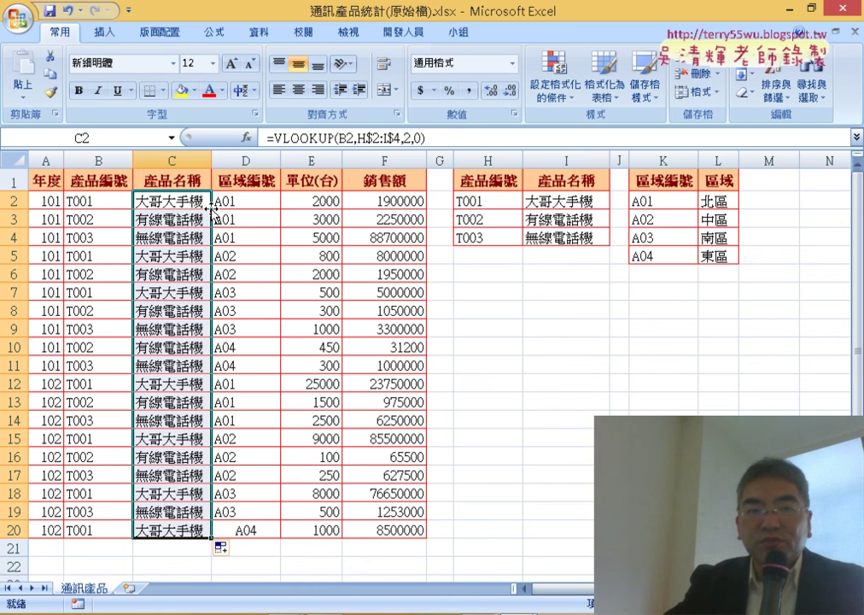
# Step: Insert a column E before units and paste the 區域 heading from M1 into E1
pyautogui.click(309, 159)
pyautogui.rightClick(309, 160)
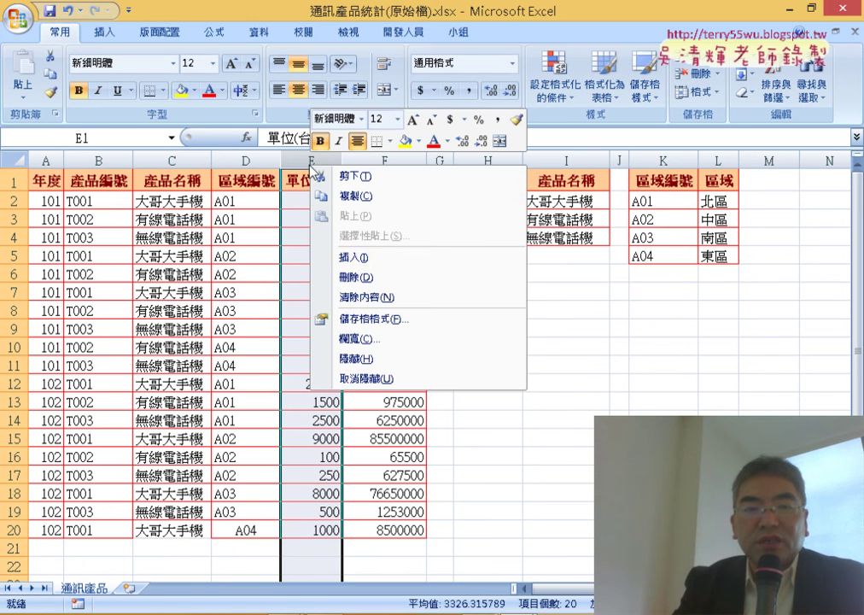
pyautogui.click(357, 255)
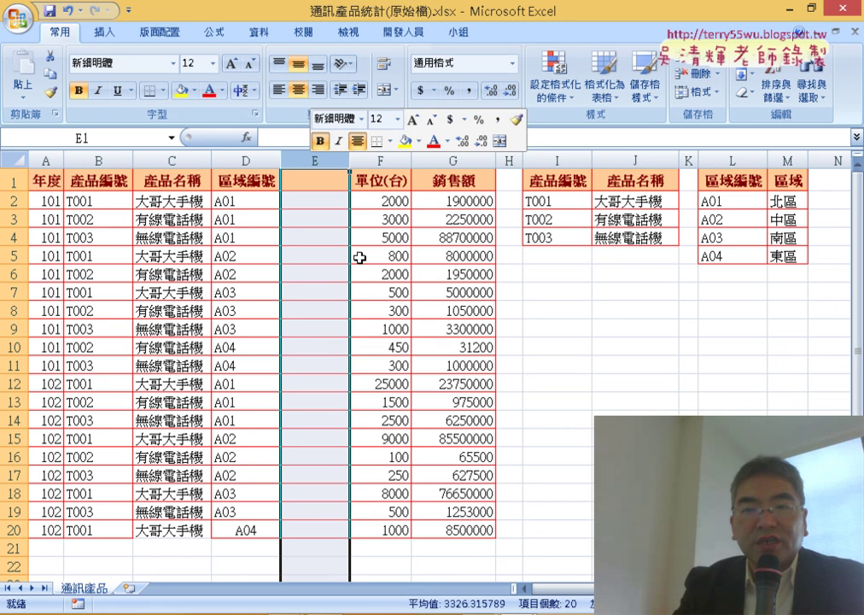
pyautogui.click(790, 180)
pyautogui.hotkey('ctrl', 'c')
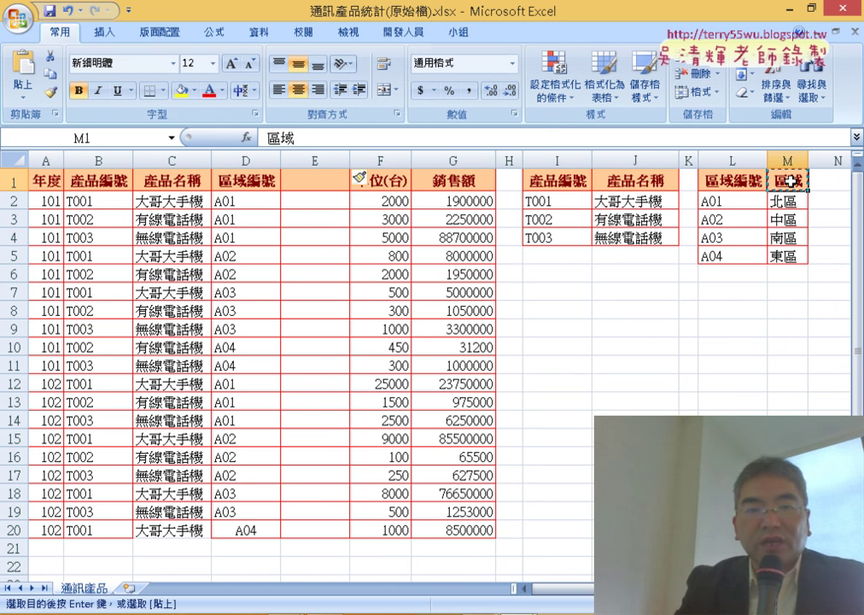
pyautogui.click(329, 195)
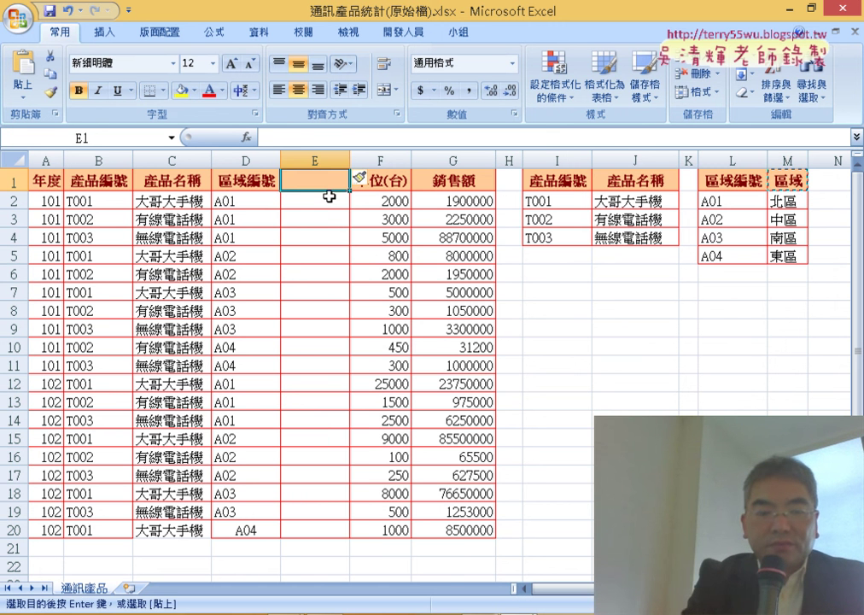
pyautogui.hotkey('ctrl', 'v')
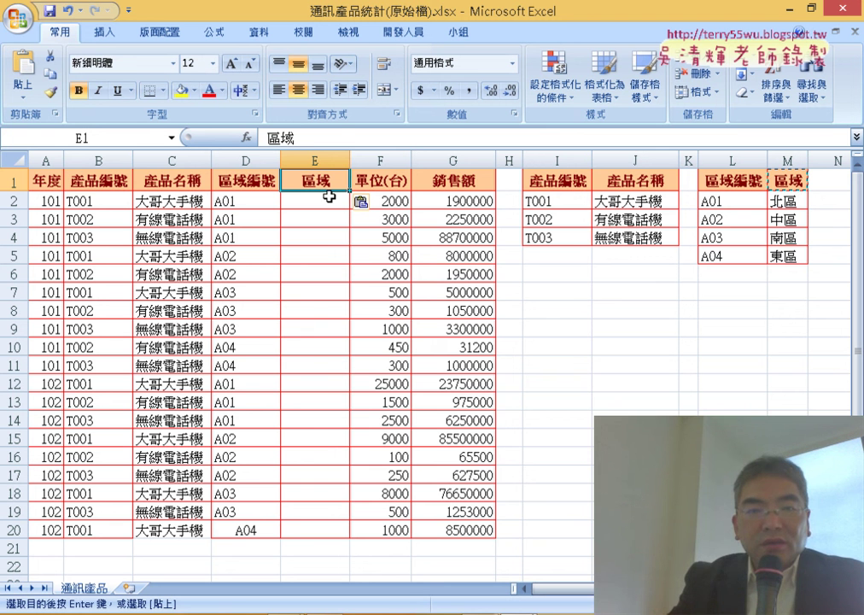
pyautogui.click(175, 203)
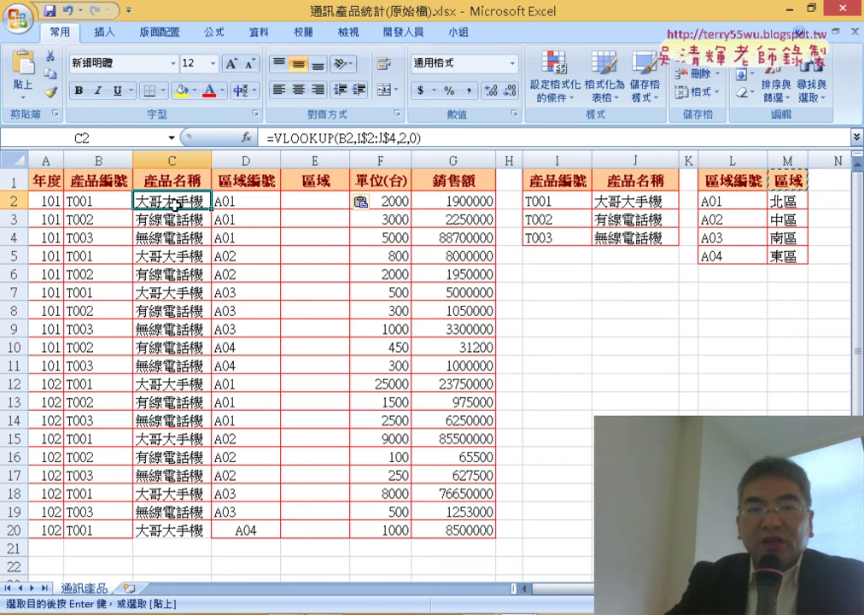
pyautogui.click(273, 137)
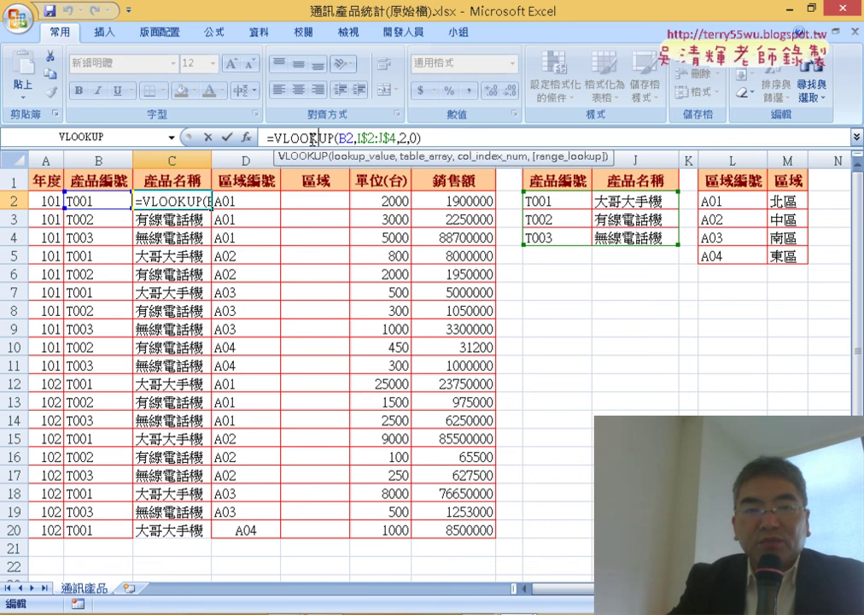
pyautogui.click(250, 140)
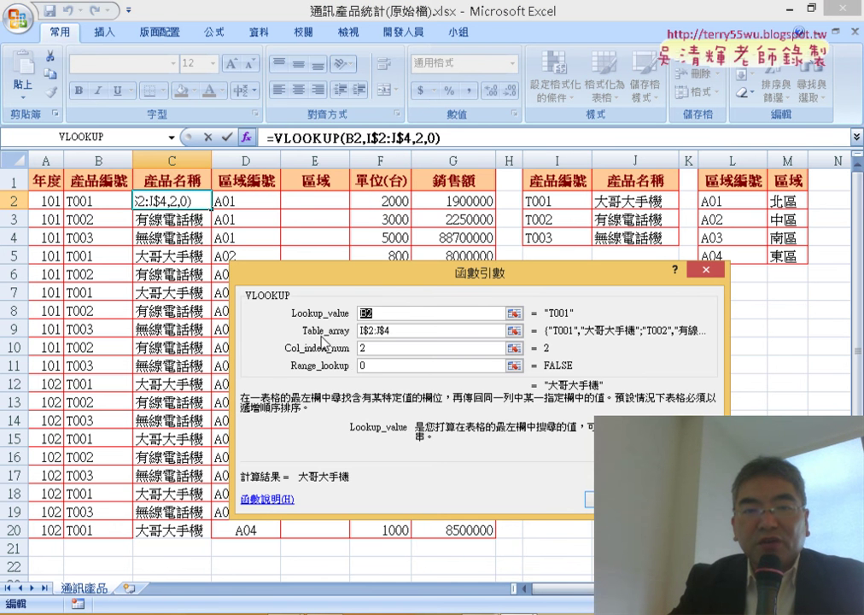
pyautogui.click(401, 330)
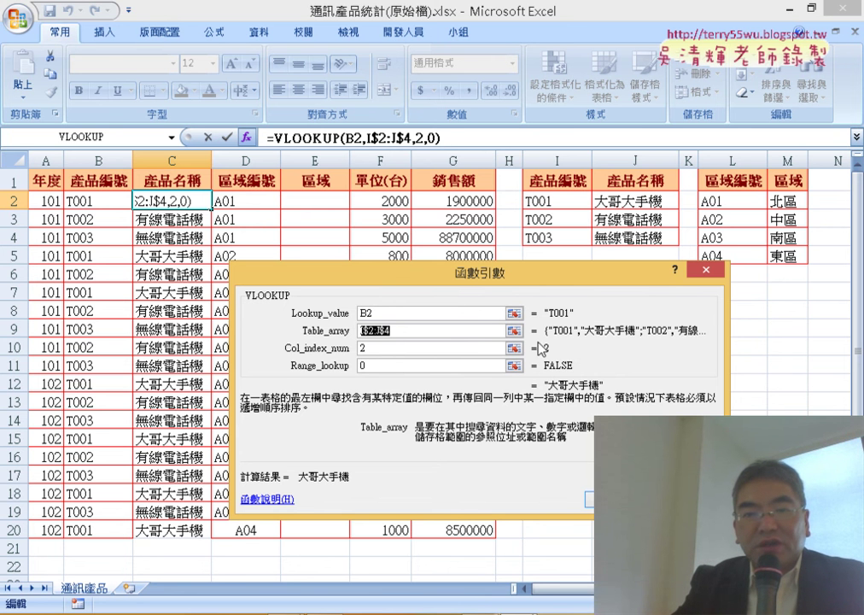
pyautogui.press('Return')
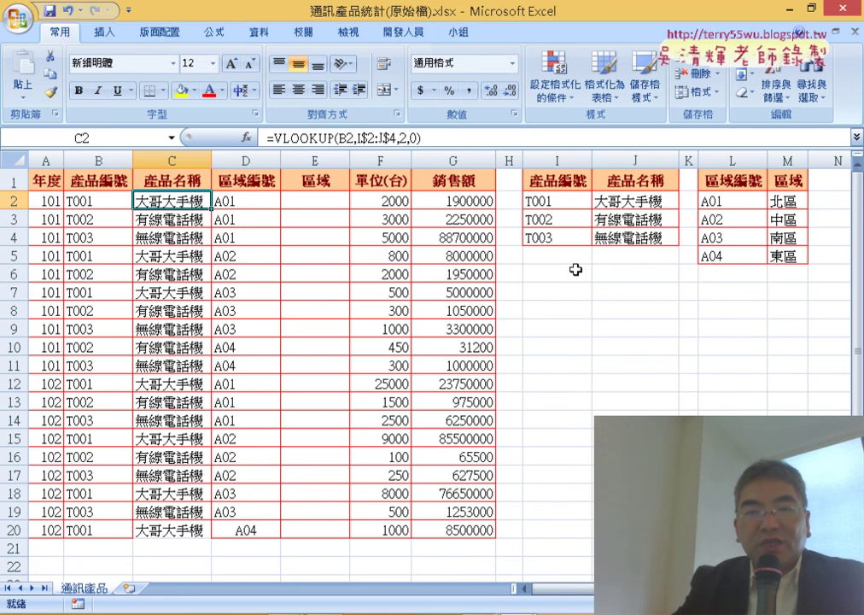
# Step: Select I2:J4 and name it 產品 through the Name Box
pyautogui.moveTo(547, 202); pyautogui.dragTo(623, 229)
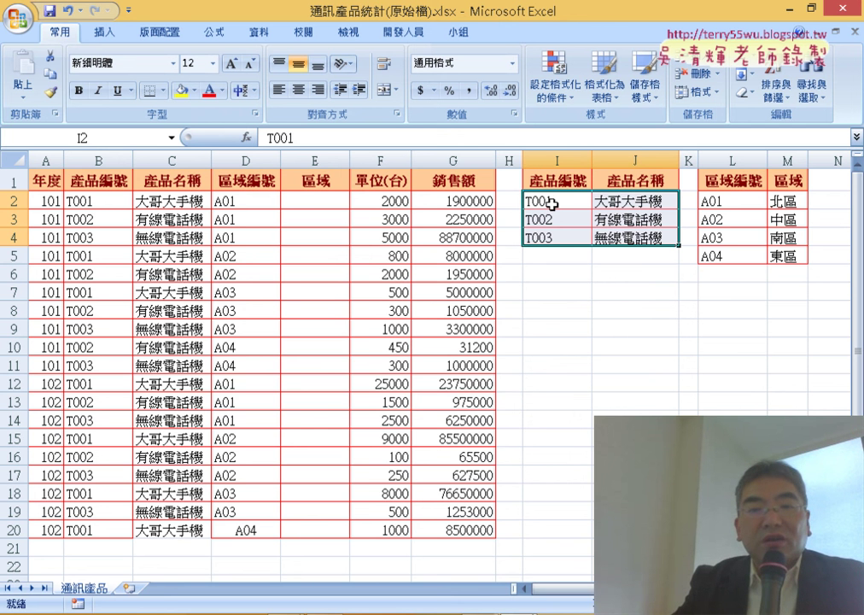
pyautogui.moveTo(557, 198); pyautogui.dragTo(628, 237)
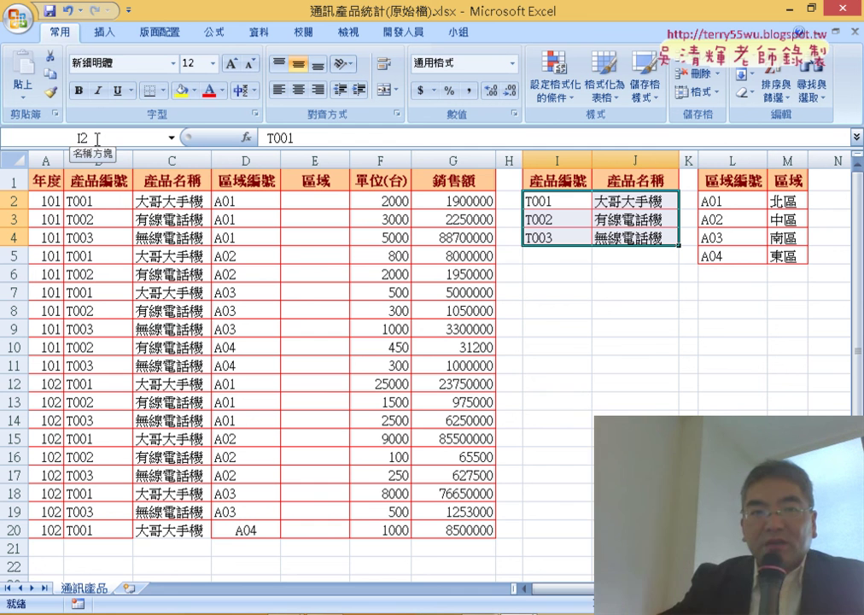
pyautogui.click(97, 138)
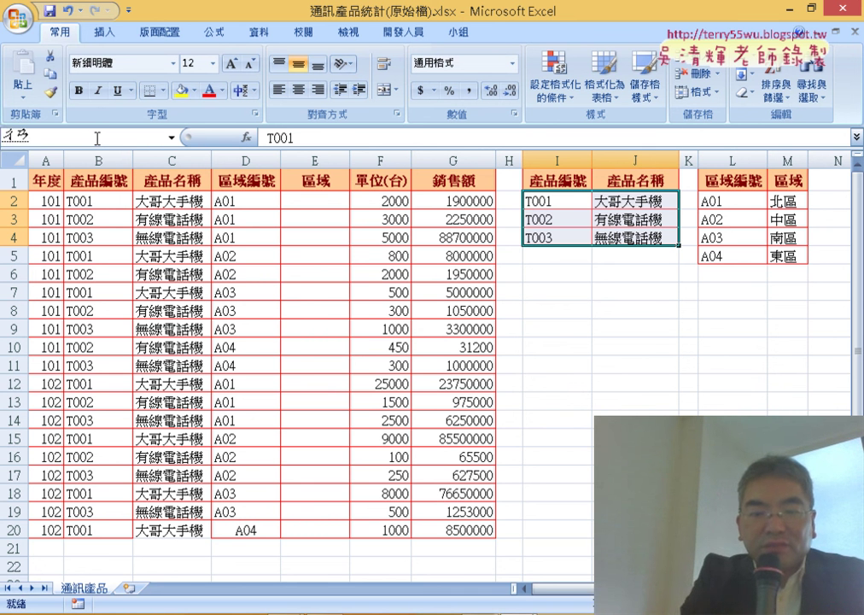
pyautogui.write('產ㄆ')
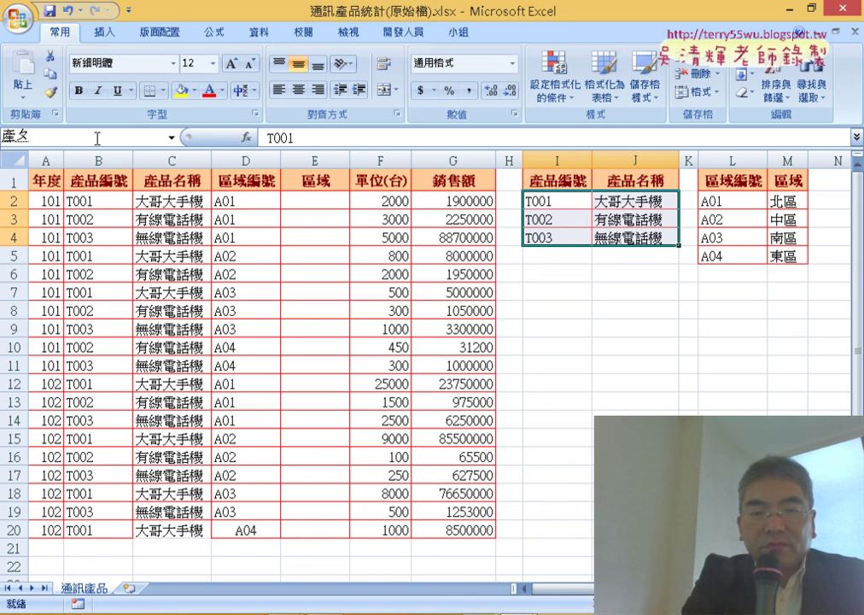
pyautogui.write('ㄧㄣ')
pyautogui.write('品')
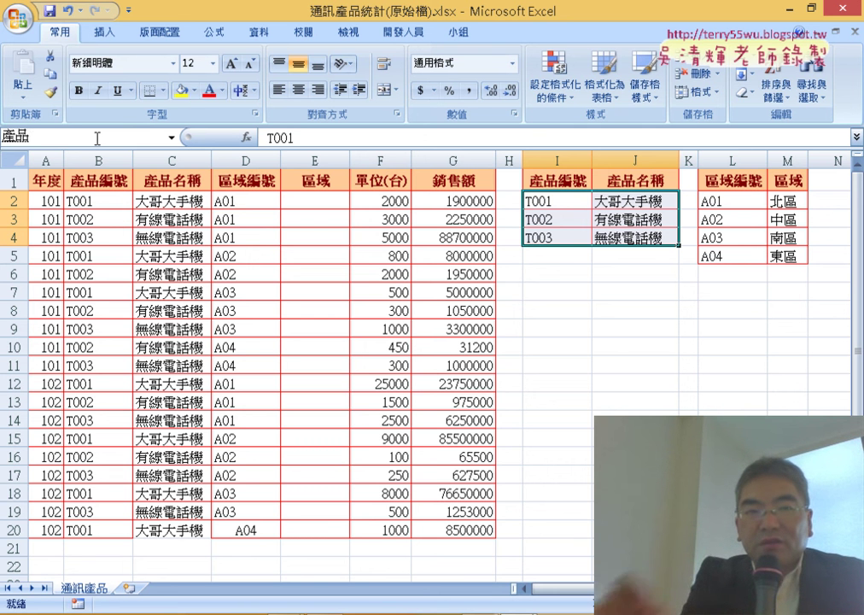
pyautogui.press('Return')
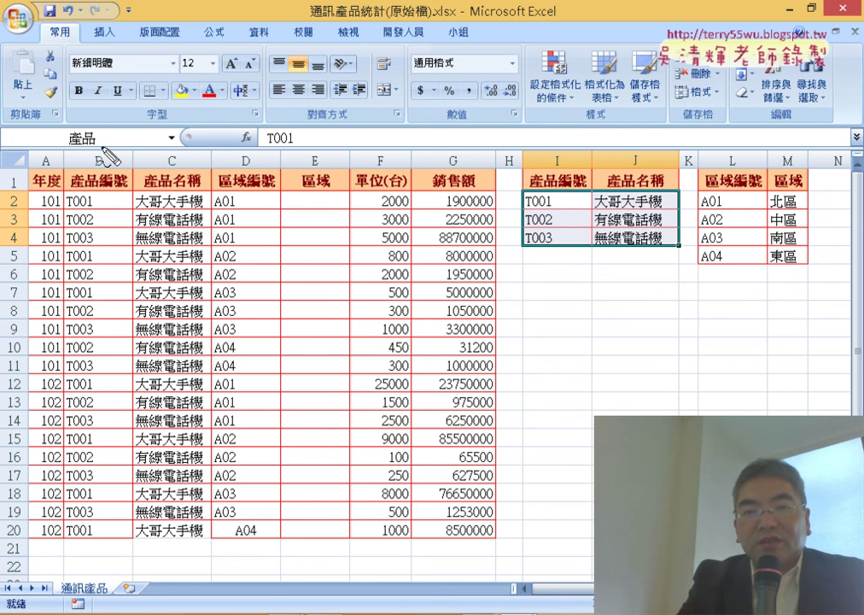
# Step: Circle the table and the name 產品 in red, link them with an arrow, then clear the marks
pyautogui.moveTo(660, 252)
pyautogui.mouseDown()
pyautogui.moveTo(599, 164)
pyautogui.moveTo(649, 244)
pyautogui.mouseUp()
pyautogui.moveTo(86, 149); pyautogui.dragTo(149, 145)
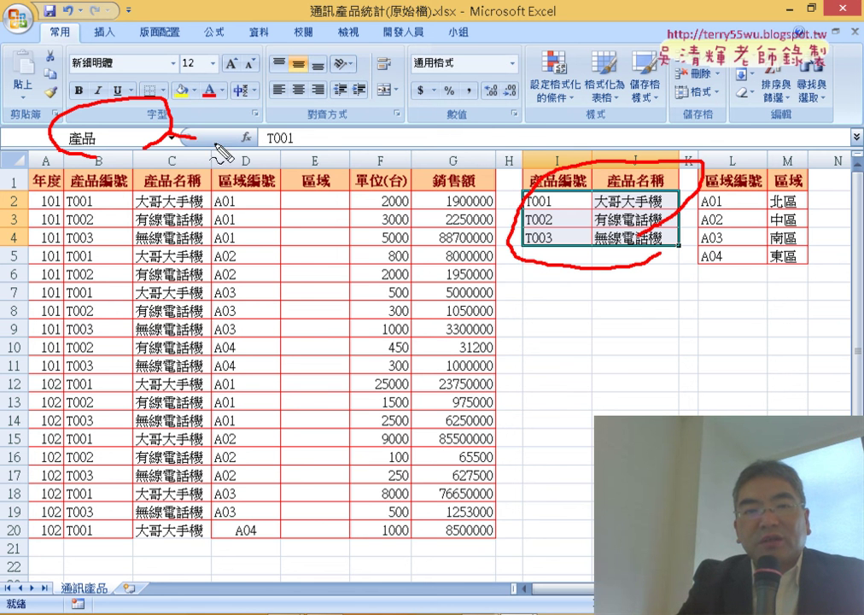
pyautogui.moveTo(220, 152); pyautogui.dragTo(507, 183)
pyautogui.moveTo(218, 127)
pyautogui.mouseDown()
pyautogui.moveTo(175, 135)
pyautogui.moveTo(158, 124)
pyautogui.mouseUp()
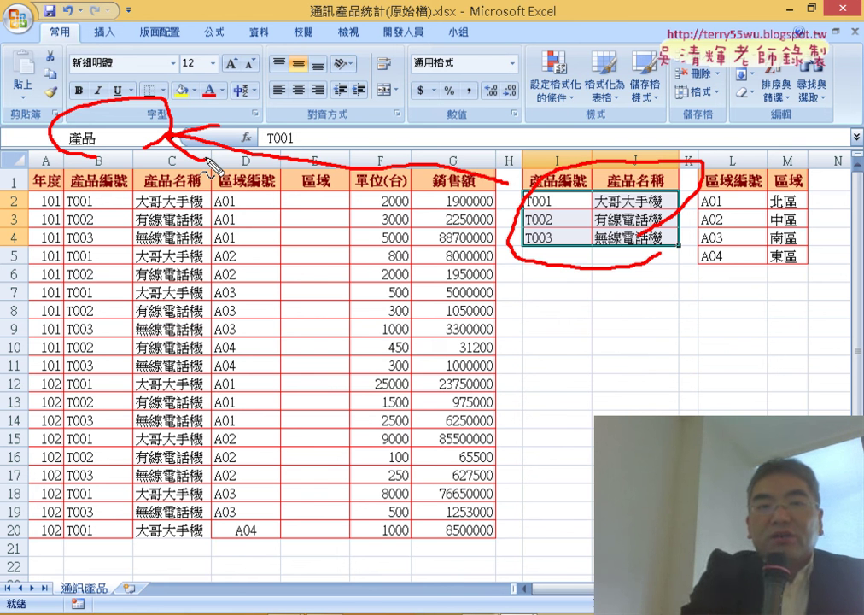
pyautogui.press('Escape')
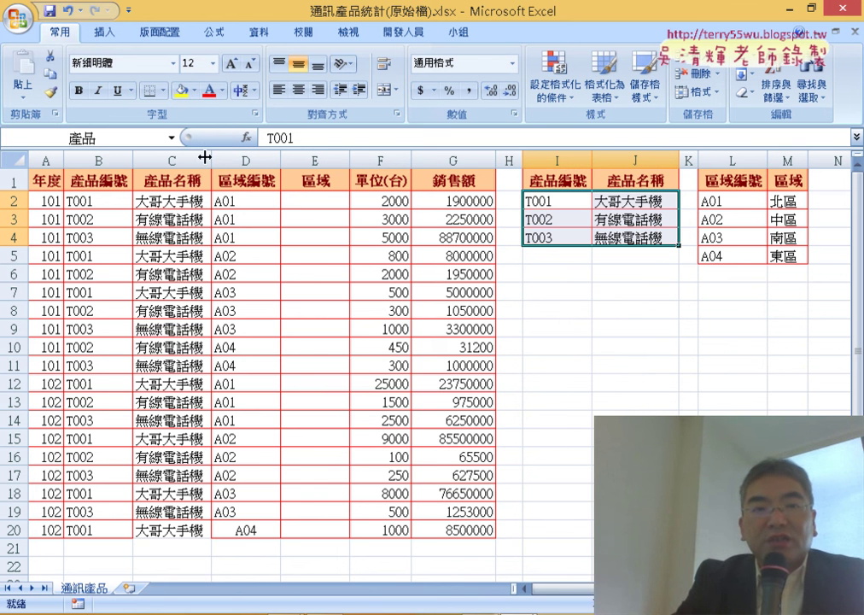
# Step: Replace the I$2:J$4 table array in C2's VLOOKUP with the named range 產品
pyautogui.click(171, 201)
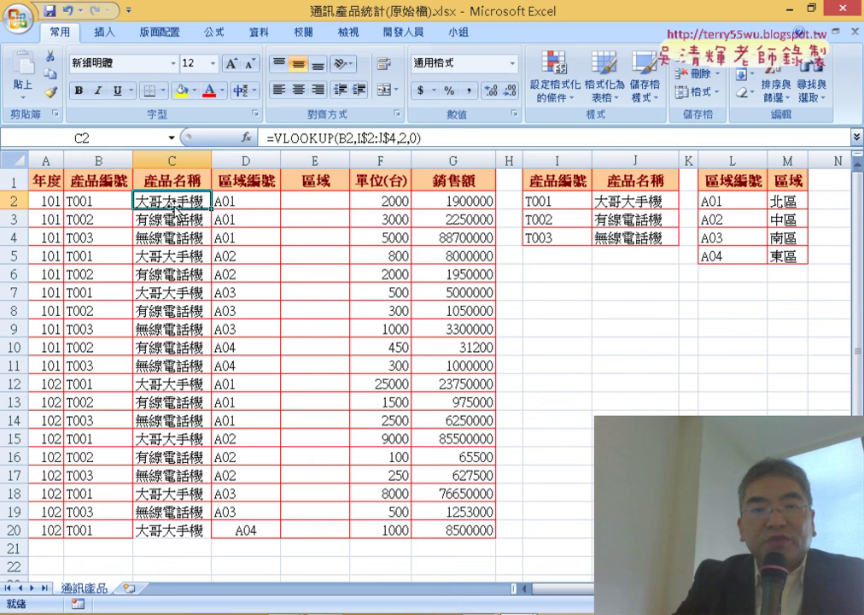
pyautogui.click(282, 138)
pyautogui.click(247, 137)
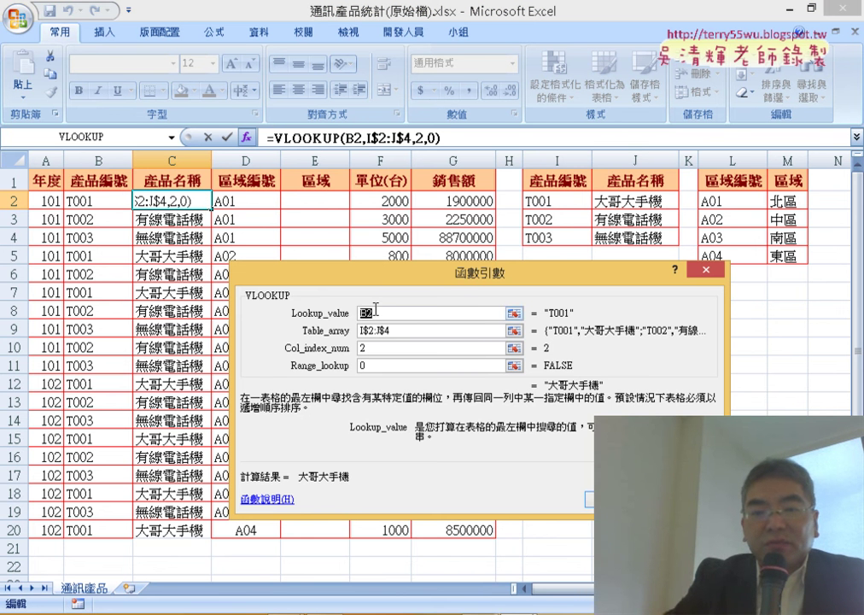
pyautogui.press('Tab')
pyautogui.press('Delete')
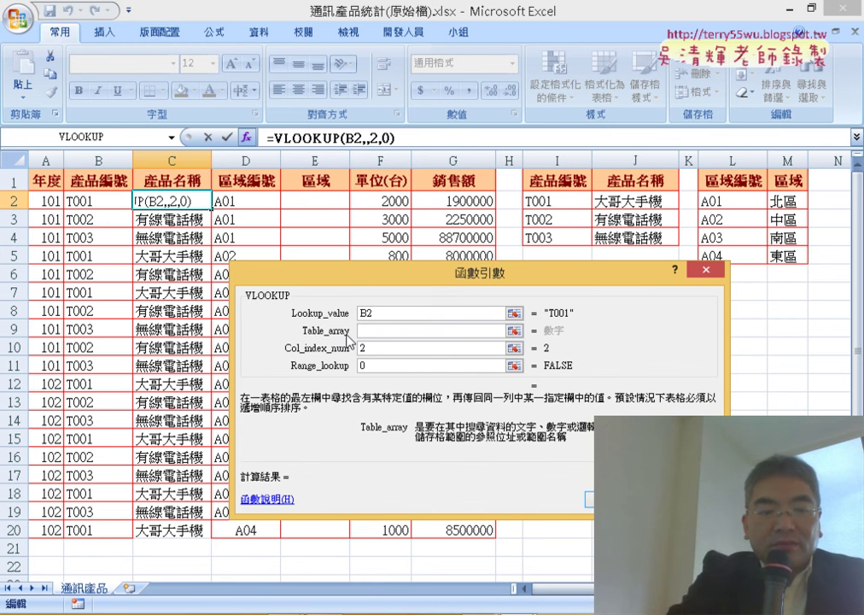
pyautogui.press('F3')
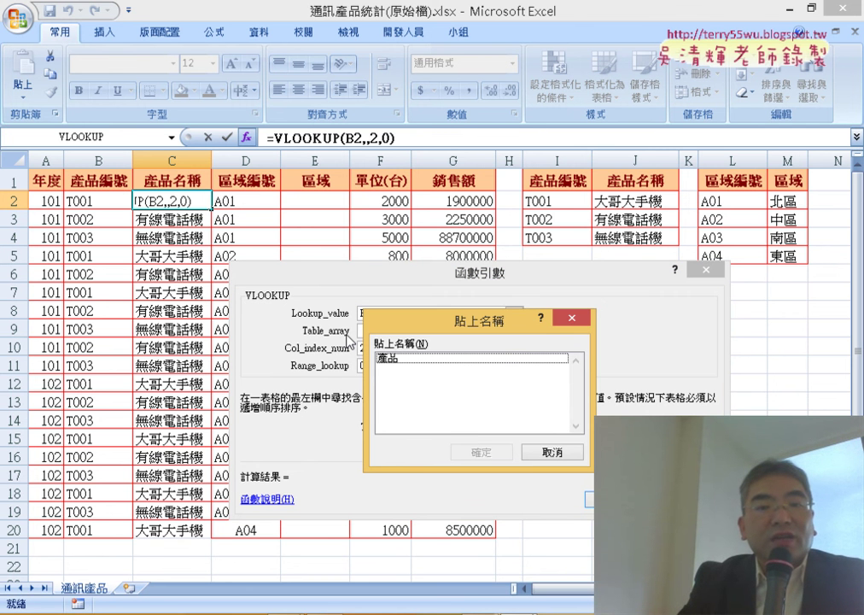
pyautogui.doubleClick(406, 369)
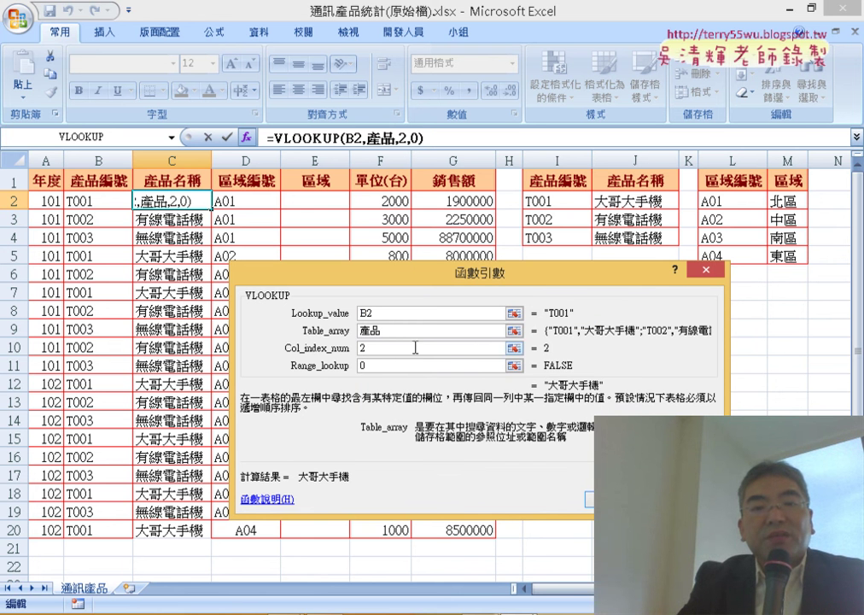
pyautogui.doubleClick(394, 331)
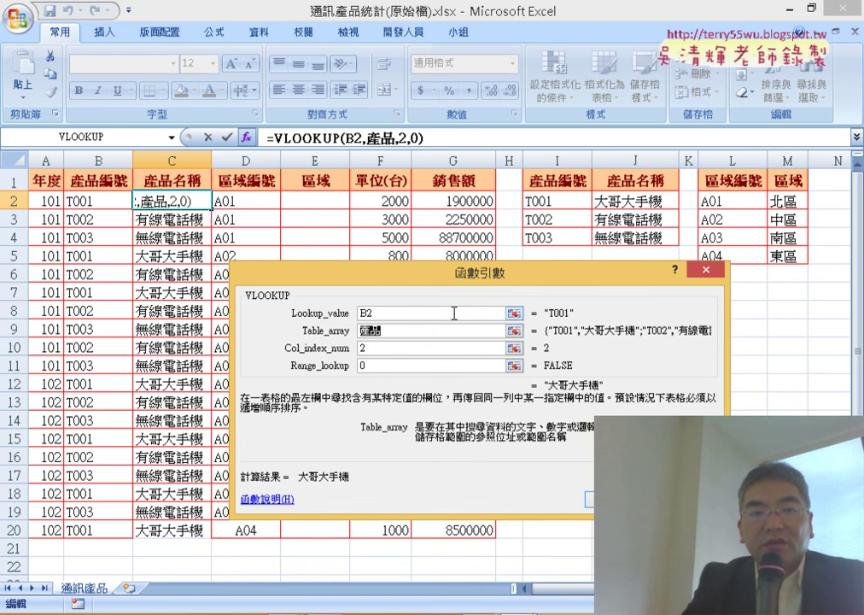
pyautogui.click(620, 500)
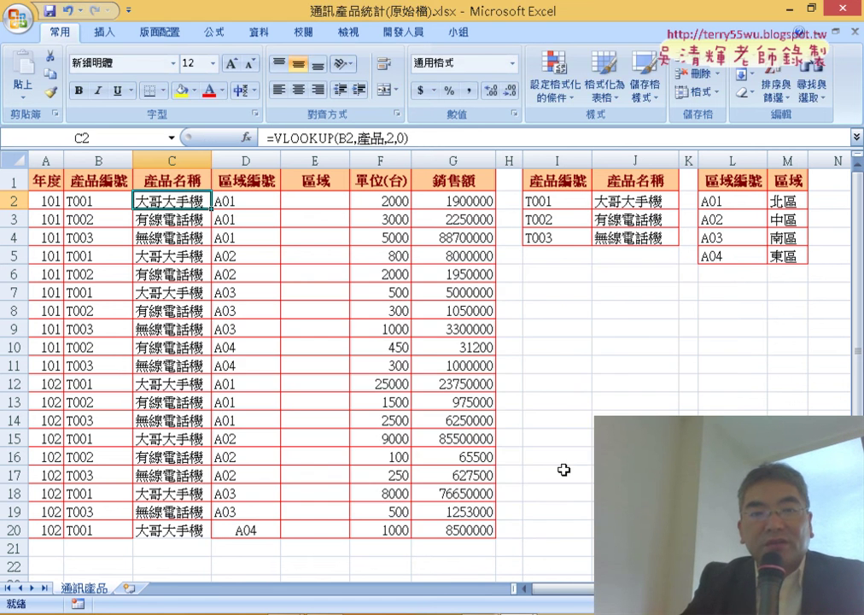
# Step: Fill the C2 formula down to C20, then select the region table L2:M5
pyautogui.doubleClick(211, 211)
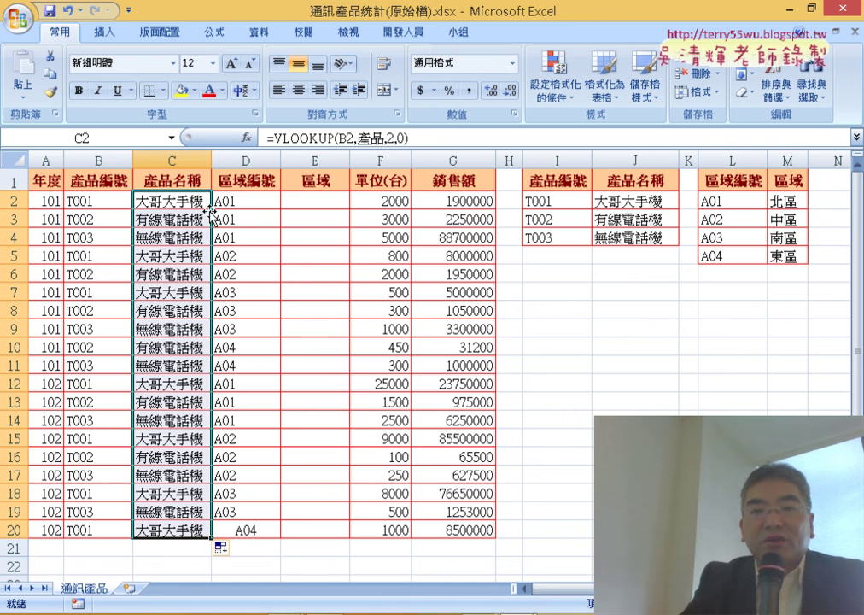
pyautogui.click(309, 196)
pyautogui.moveTo(720, 199); pyautogui.dragTo(787, 256)
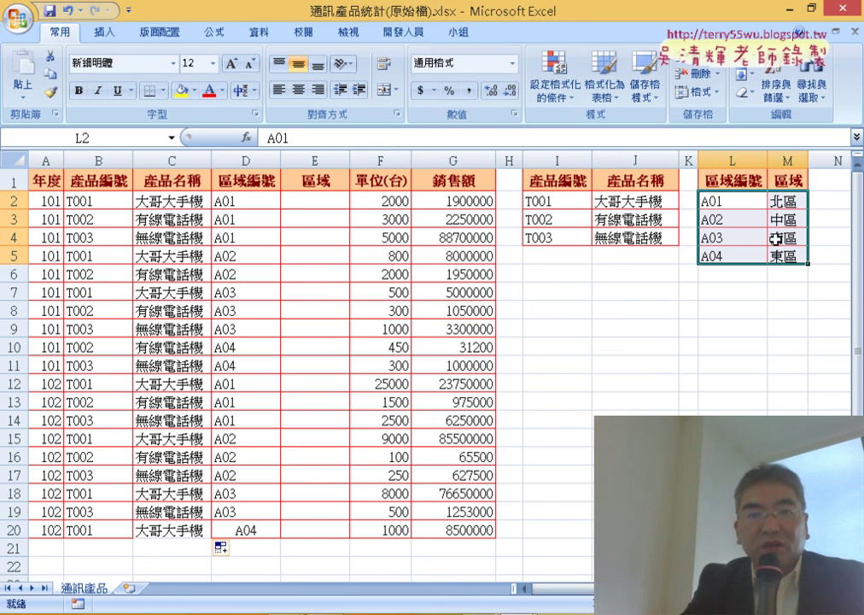
# Step: Type 區域 in the Name Box to name L2:M5, then select cell E2
pyautogui.click(116, 139)
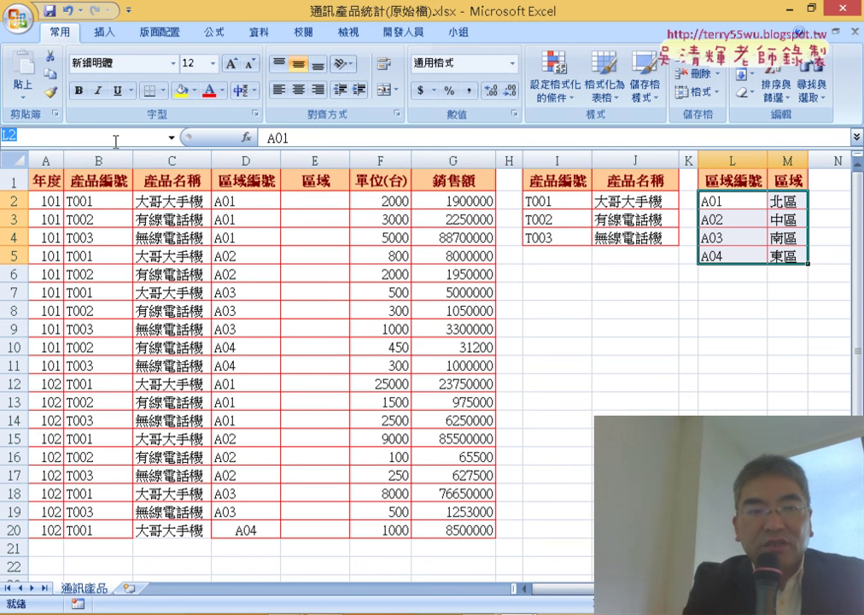
pyautogui.write('ㄑㄩ')
pyautogui.press('space')
pyautogui.write('區域')
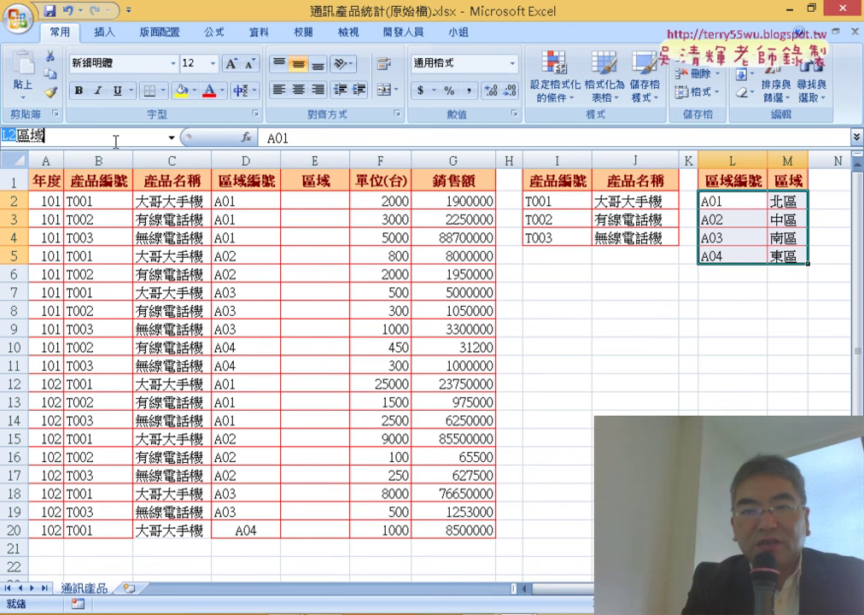
pyautogui.press('Return')
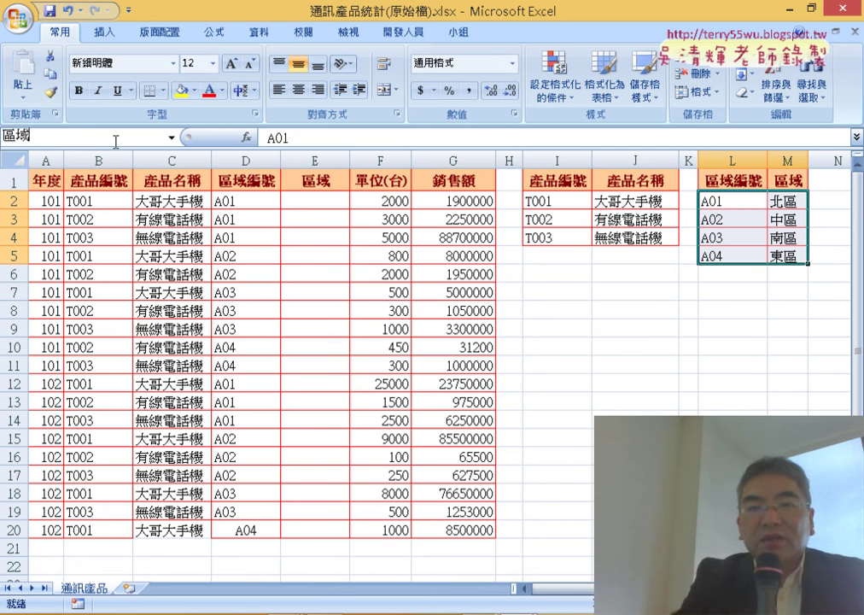
pyautogui.press('Return')
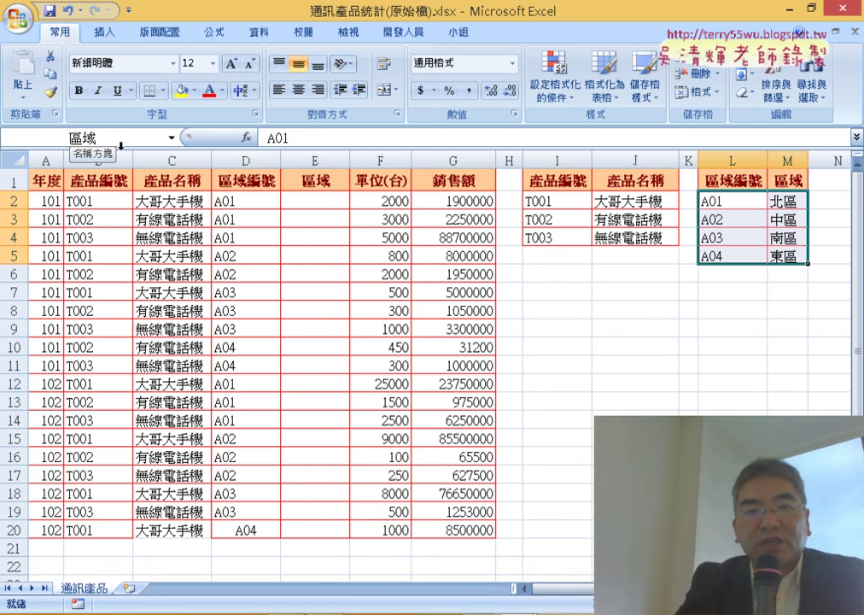
pyautogui.click(314, 147)
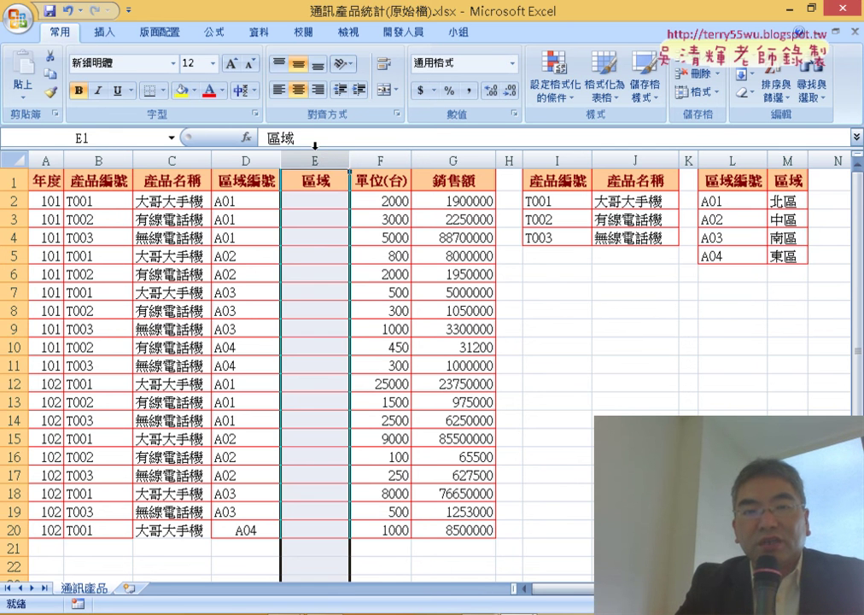
pyautogui.click(317, 203)
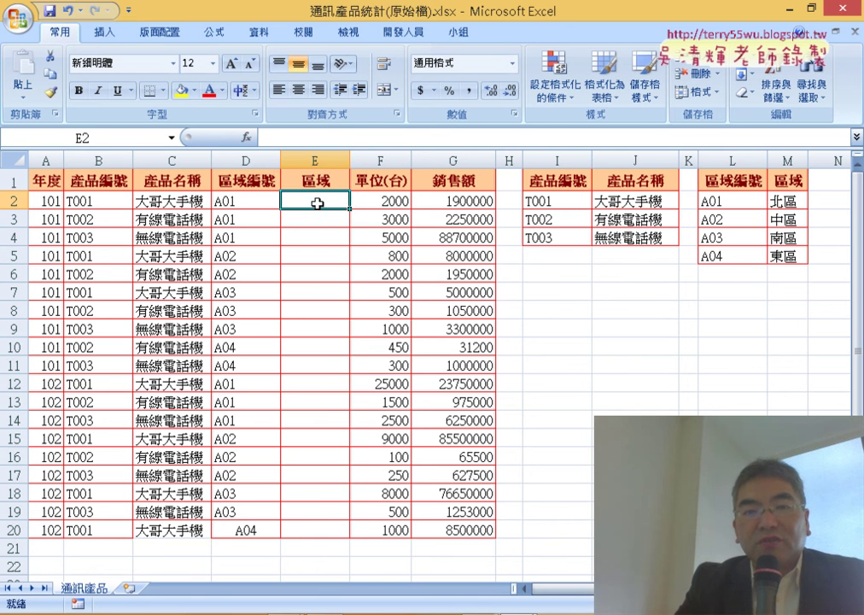
# Step: Start a VLOOKUP in E2 with lookup value D2 and table array 區域
pyautogui.click(246, 138)
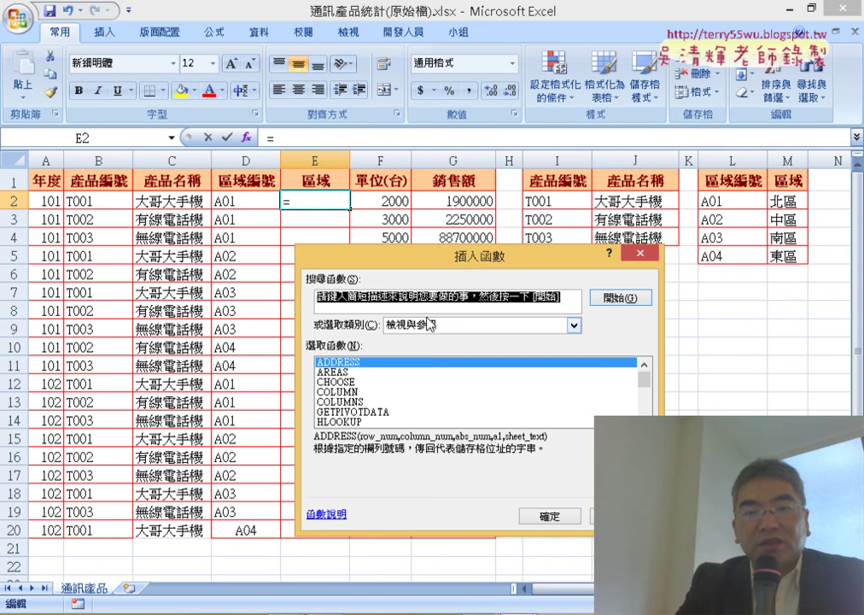
pyautogui.moveTo(645, 379); pyautogui.dragTo(643, 410)
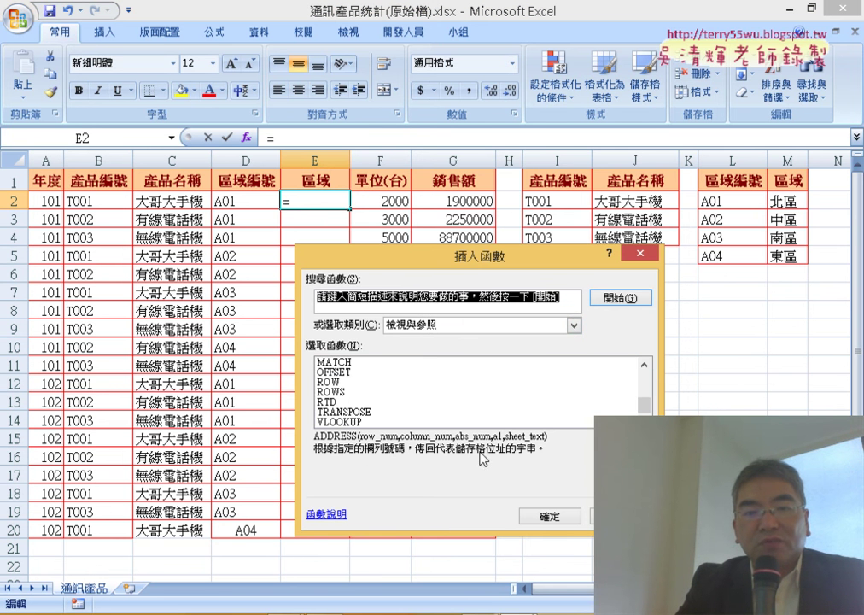
pyautogui.doubleClick(342, 421)
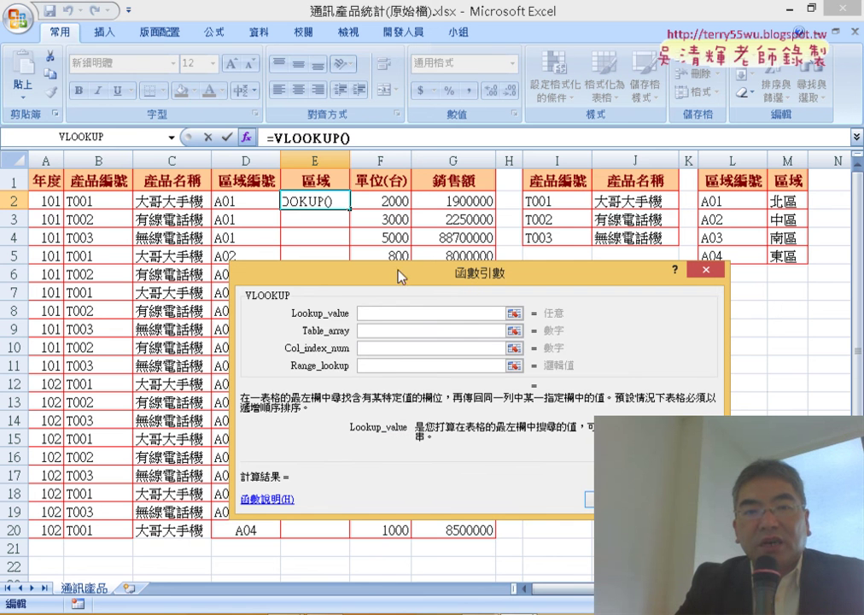
pyautogui.click(249, 204)
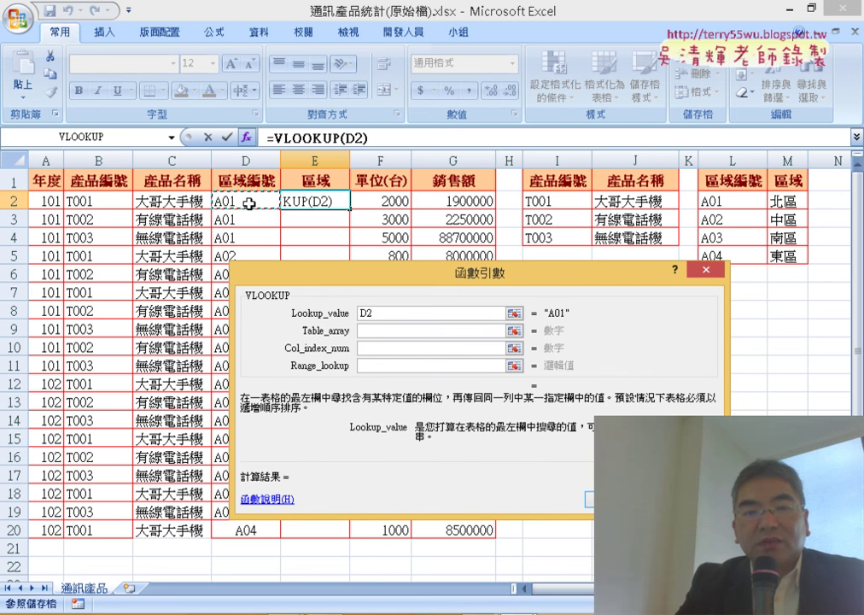
pyautogui.click(379, 331)
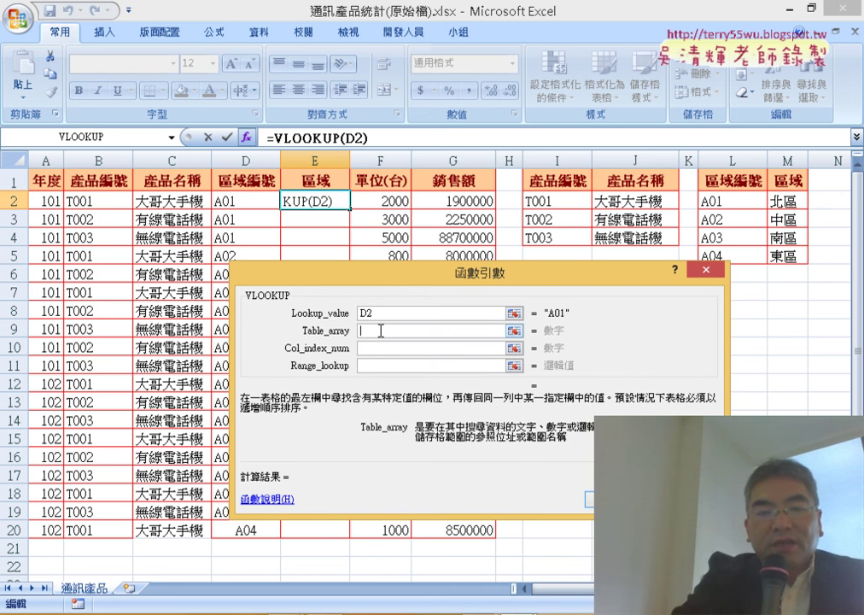
pyautogui.press('F3')
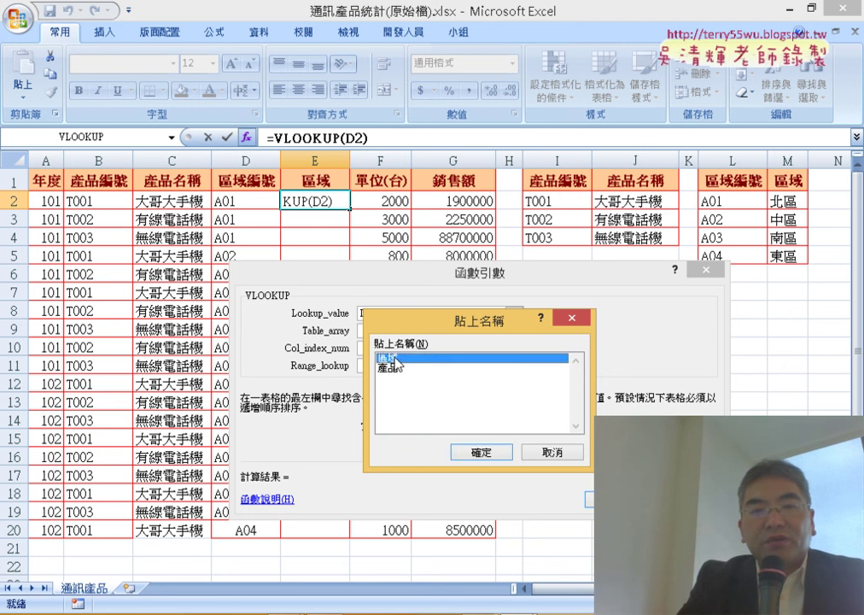
pyautogui.doubleClick(389, 358)
pyautogui.moveTo(366, 279); pyautogui.dragTo(203, 297)
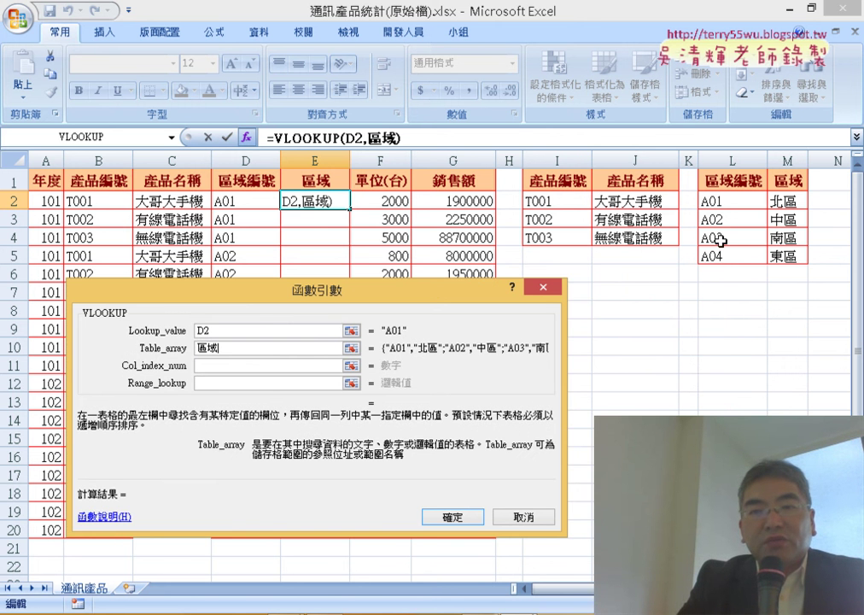
# Step: Set column index 2 and match type 0, then fill the lookup down through E20
pyautogui.click(254, 364)
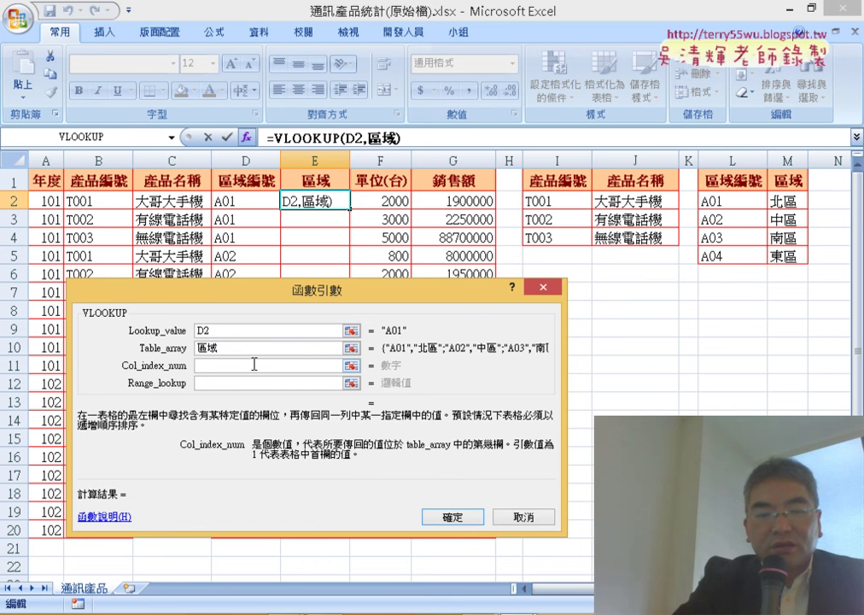
pyautogui.write('22')
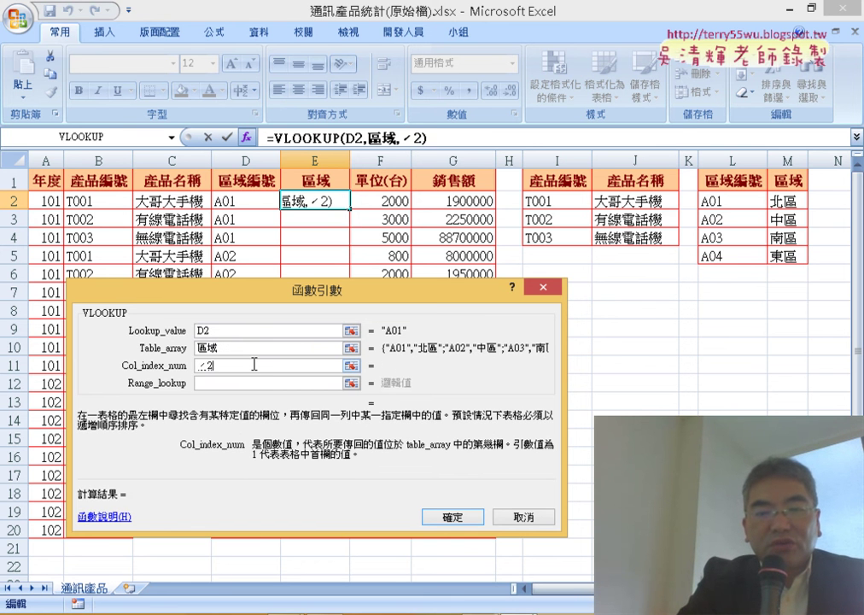
pyautogui.press('BackSpace')
pyautogui.press('BackSpace')
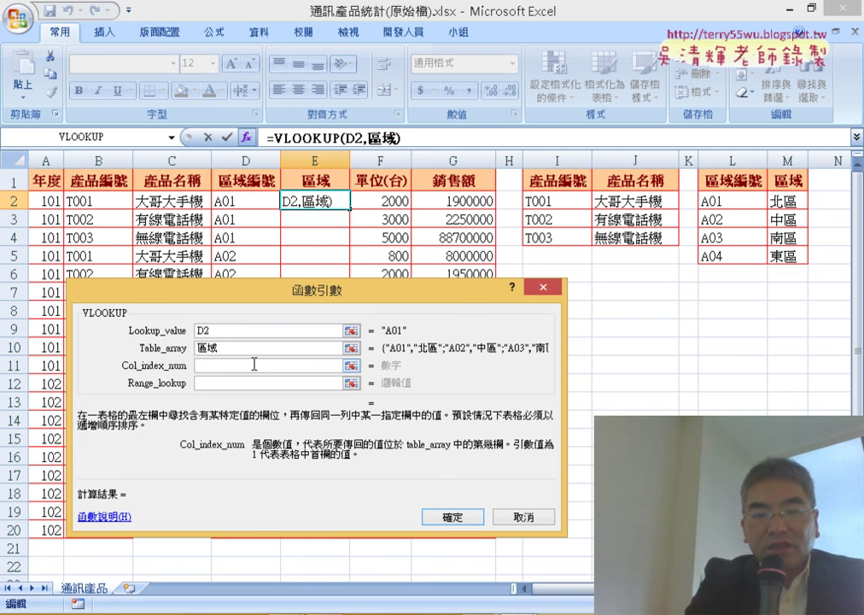
pyautogui.write('2')
pyautogui.press('Tab')
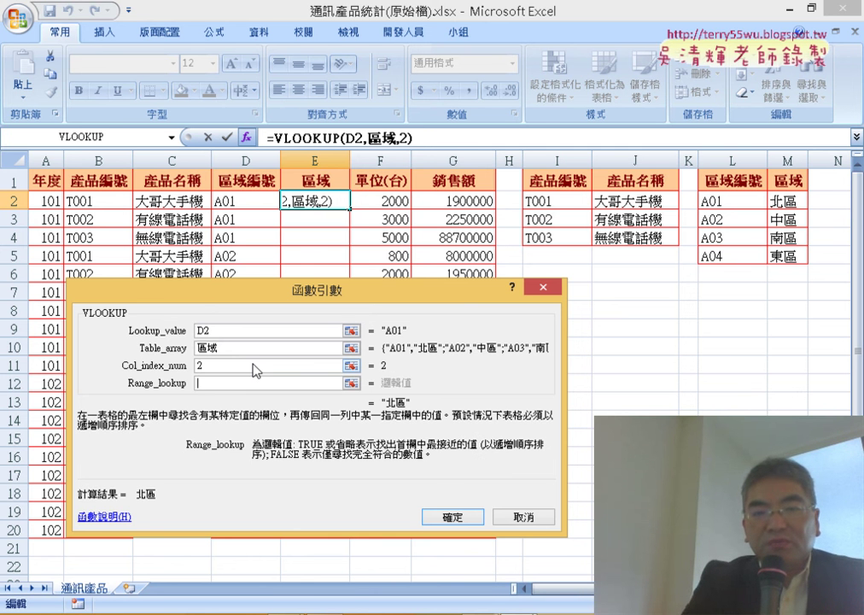
pyautogui.write('0')
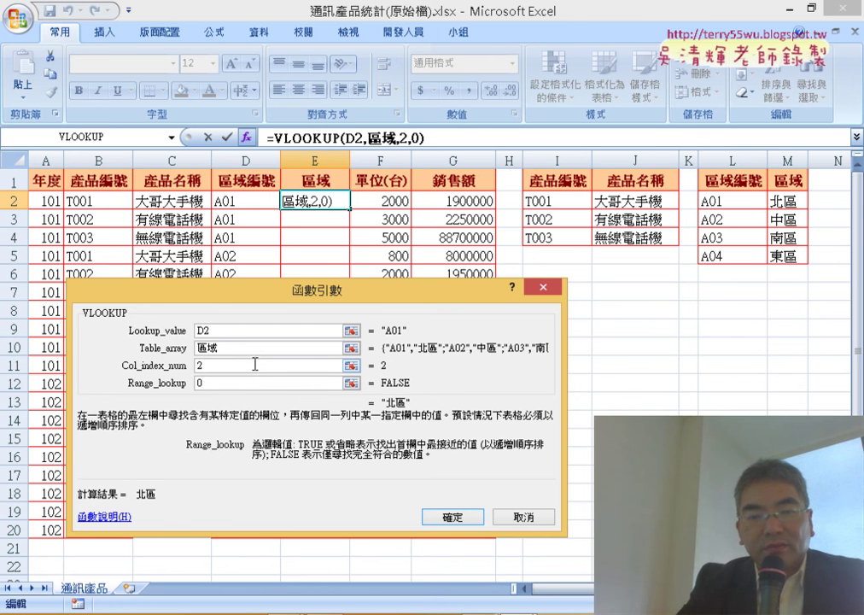
pyautogui.click(455, 517)
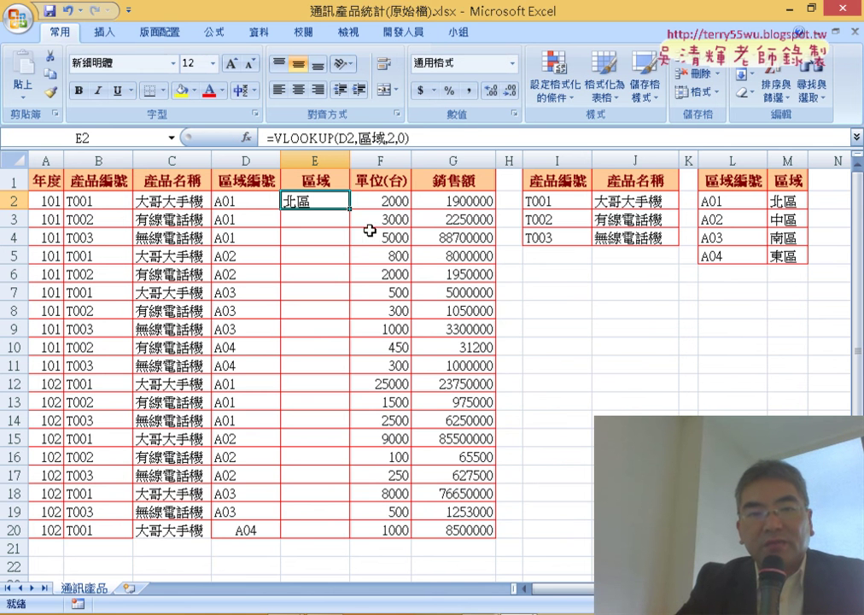
pyautogui.doubleClick(348, 208)
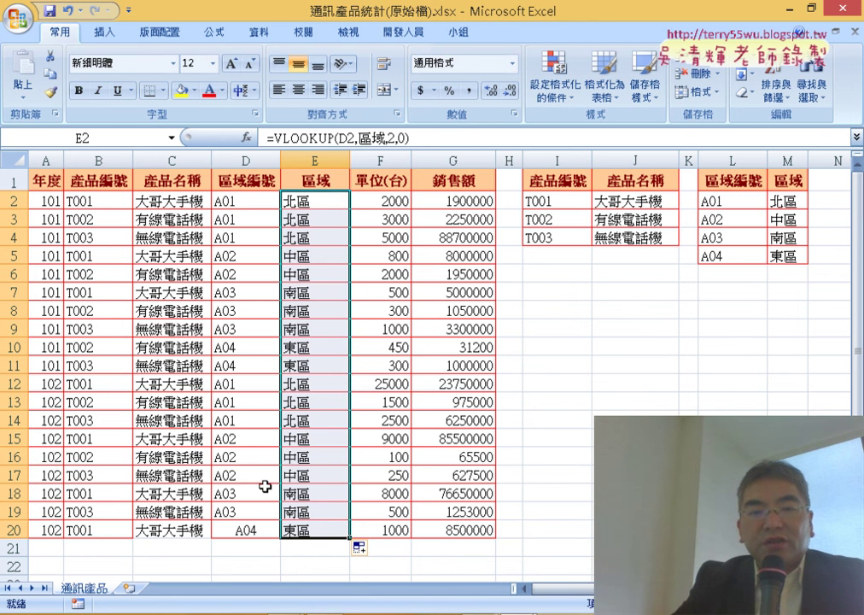
pyautogui.doubleClick(248, 528)
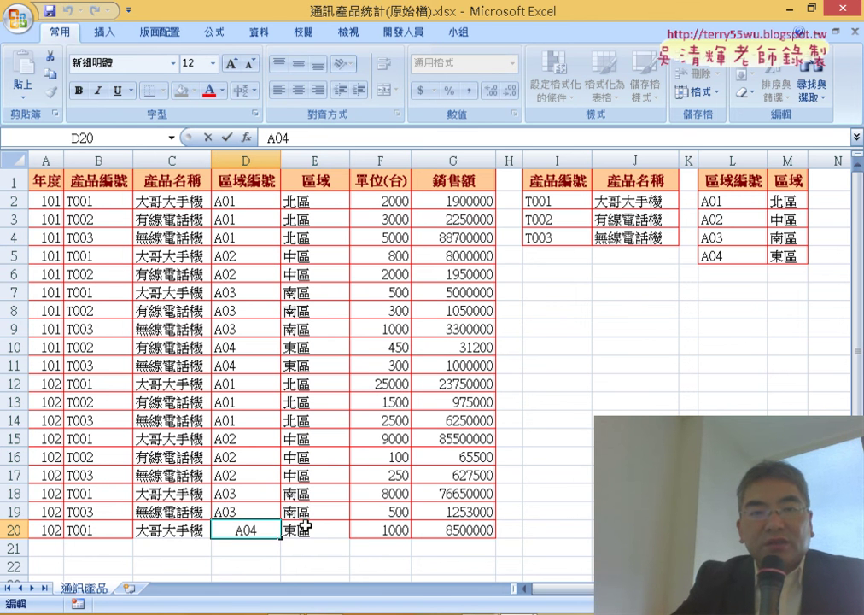
# Step: Change D2's region code to A05 so E2 shows #N/A, then open E2's match-type argument
pyautogui.doubleClick(246, 199)
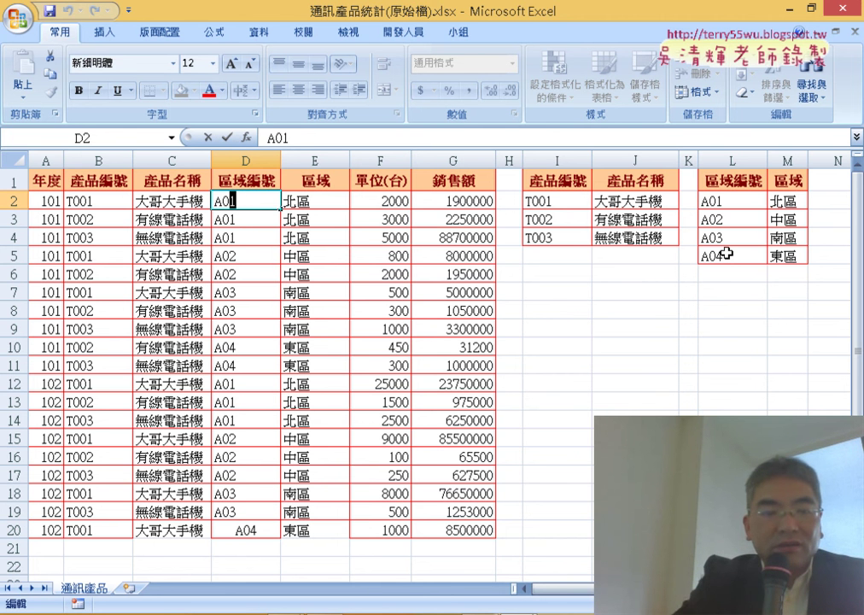
pyautogui.write('5')
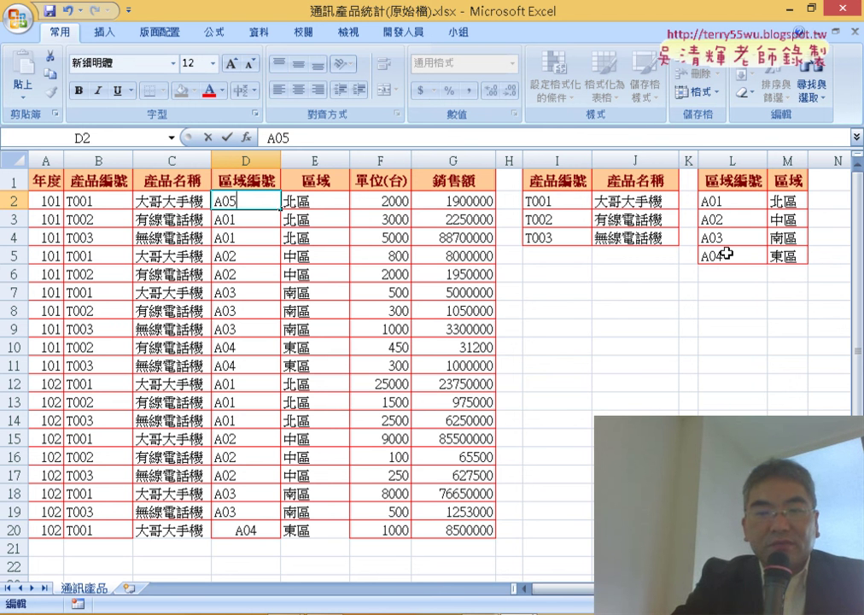
pyautogui.press('Return')
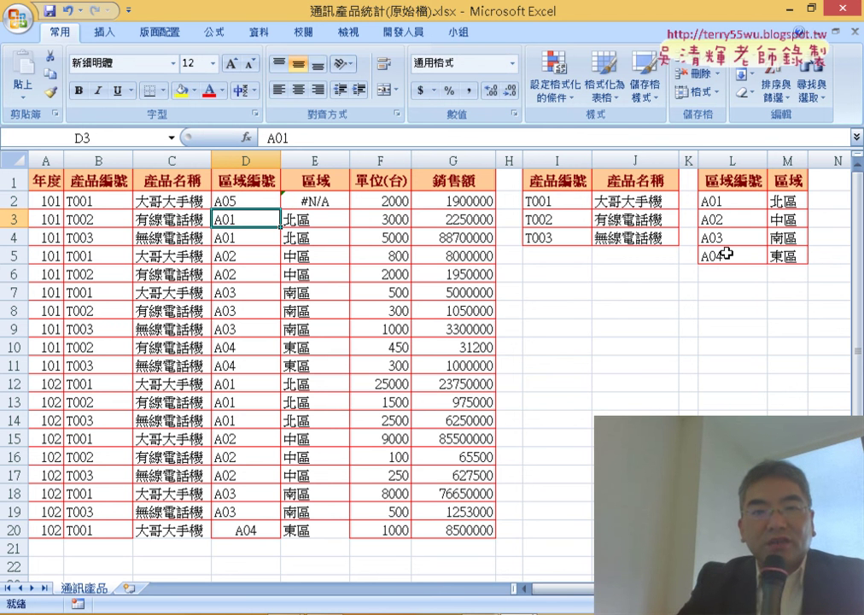
pyautogui.click(324, 201)
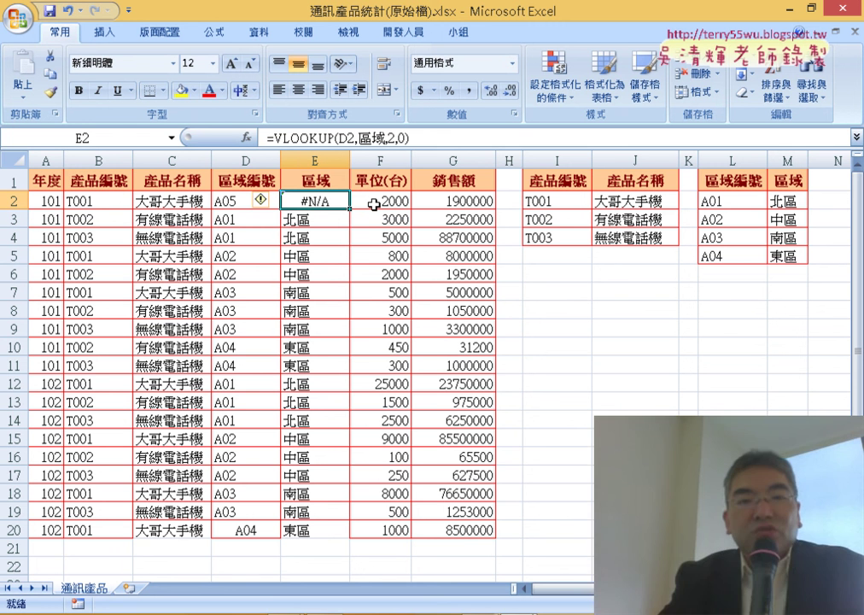
pyautogui.doubleClick(402, 137)
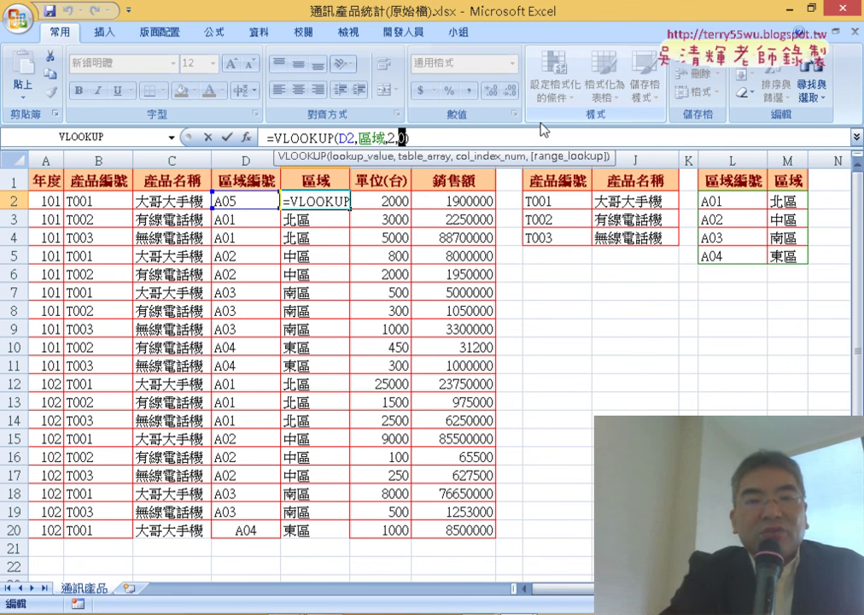
# Step: Set E2's last VLOOKUP argument to 1 so A05 returns 東區, then highlight the A04 row
pyautogui.write('1')
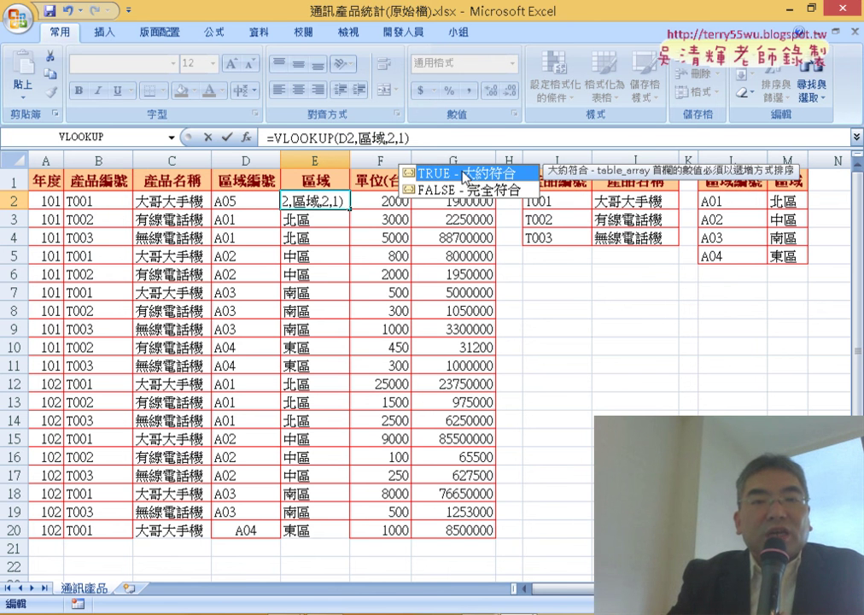
pyautogui.click(234, 142)
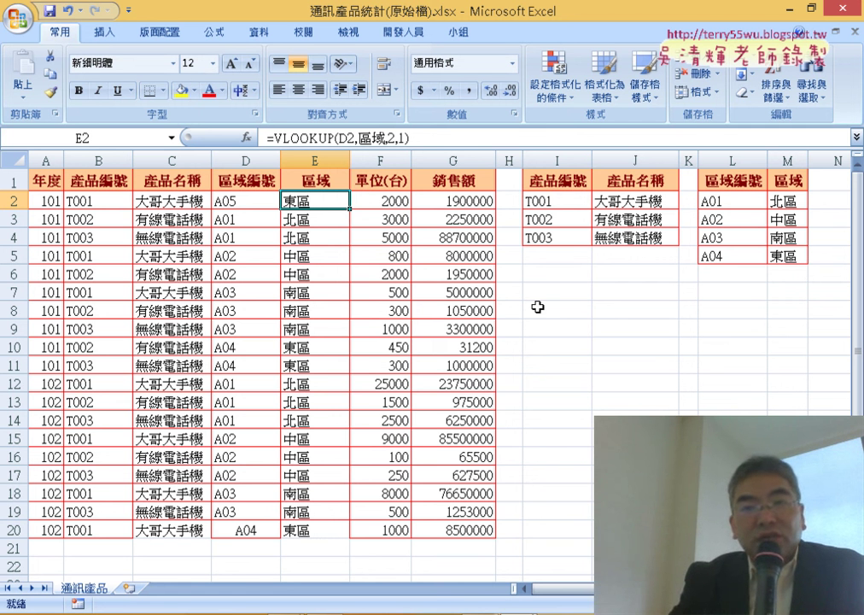
pyautogui.moveTo(718, 254); pyautogui.dragTo(774, 255)
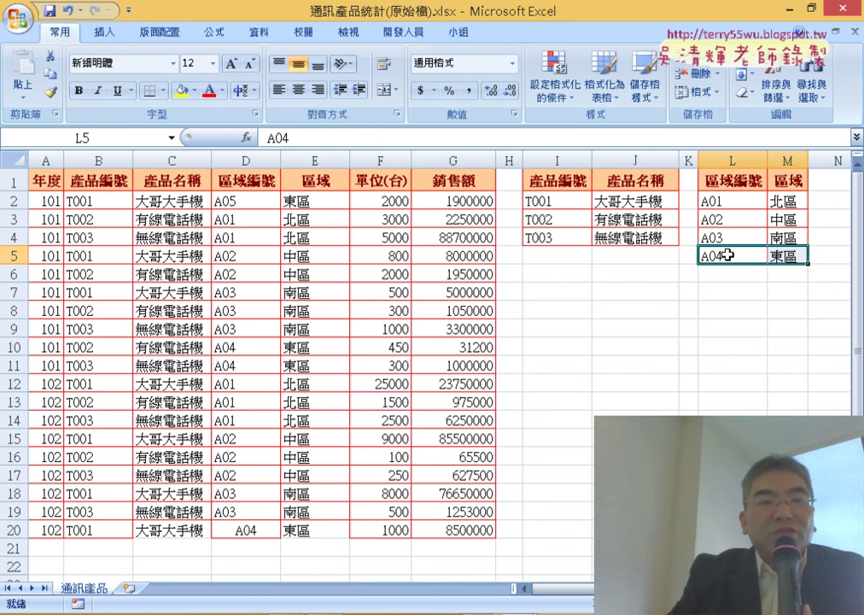
# Step: Centre-align the 區域編號 codes in column D
pyautogui.click(171, 161)
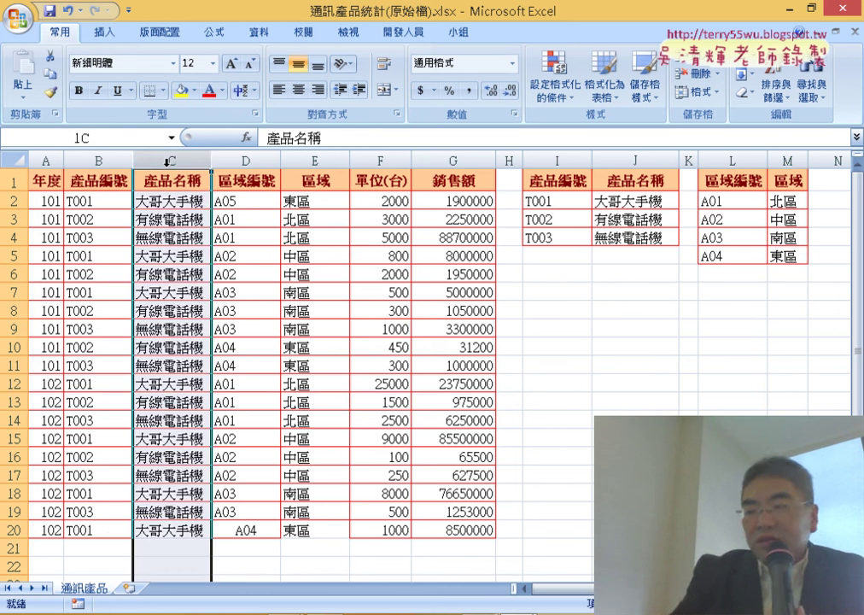
pyautogui.click(316, 161)
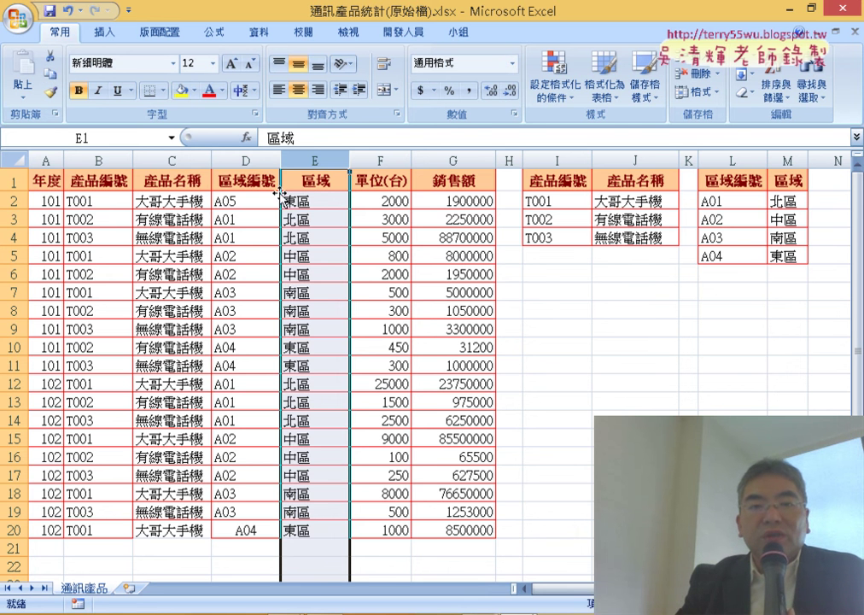
pyautogui.click(246, 160)
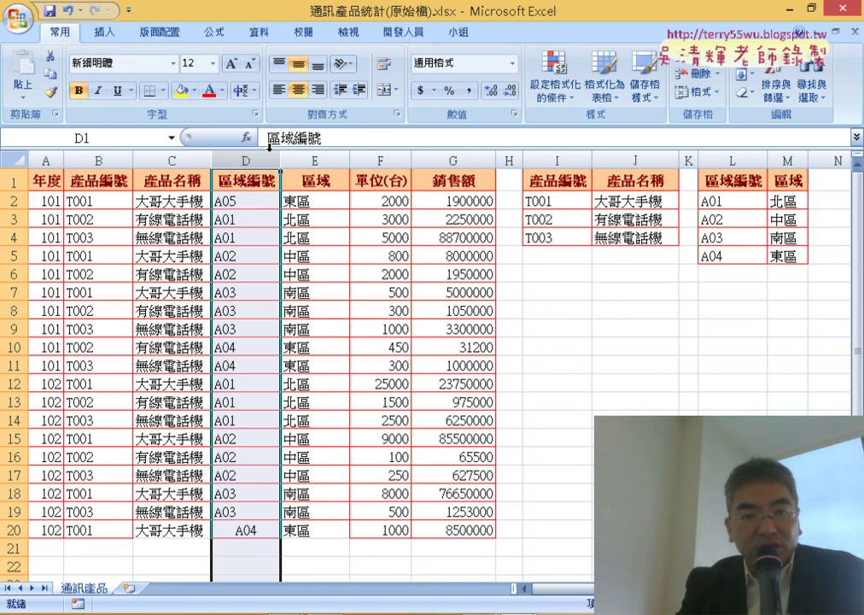
pyautogui.click(299, 90)
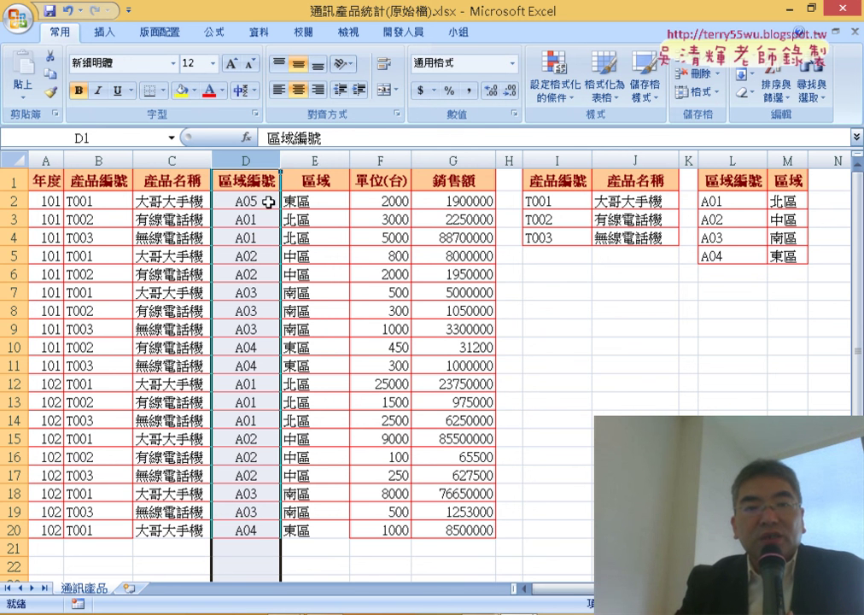
pyautogui.click(172, 161)
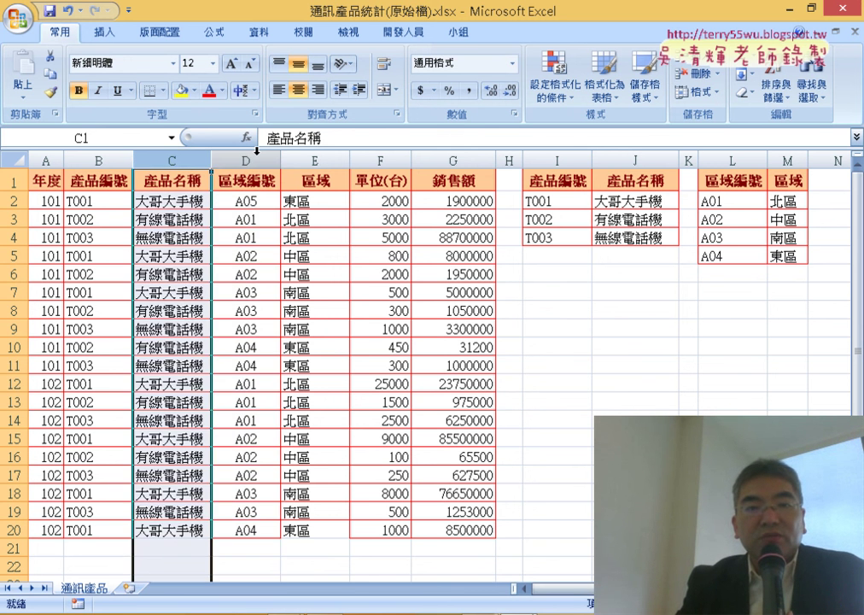
pyautogui.click(327, 154)
pyautogui.click(171, 201)
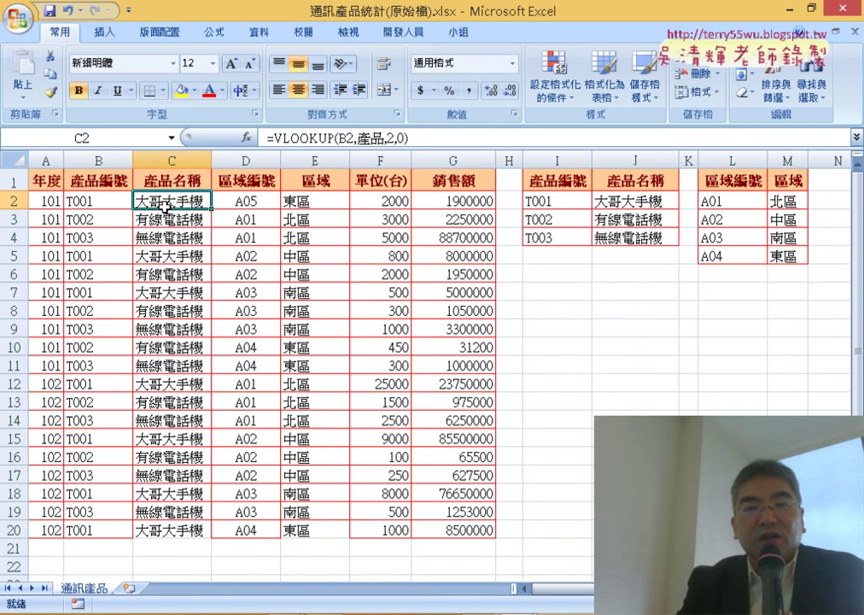
pyautogui.moveTo(534, 199); pyautogui.dragTo(648, 231)
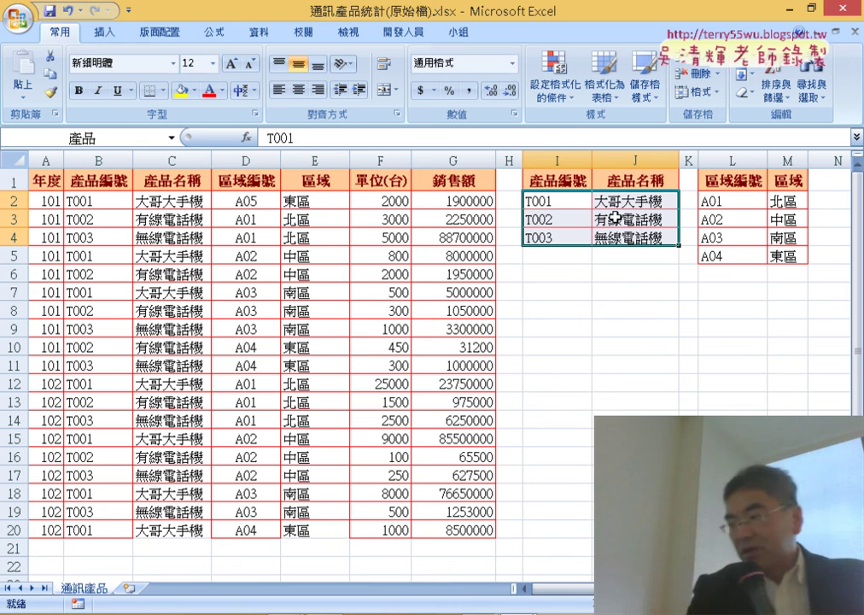
pyautogui.click(168, 199)
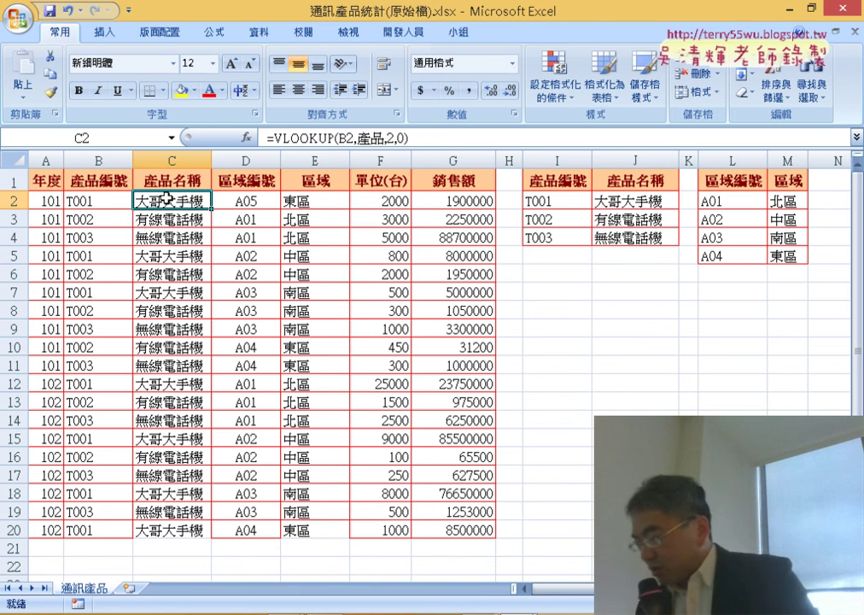